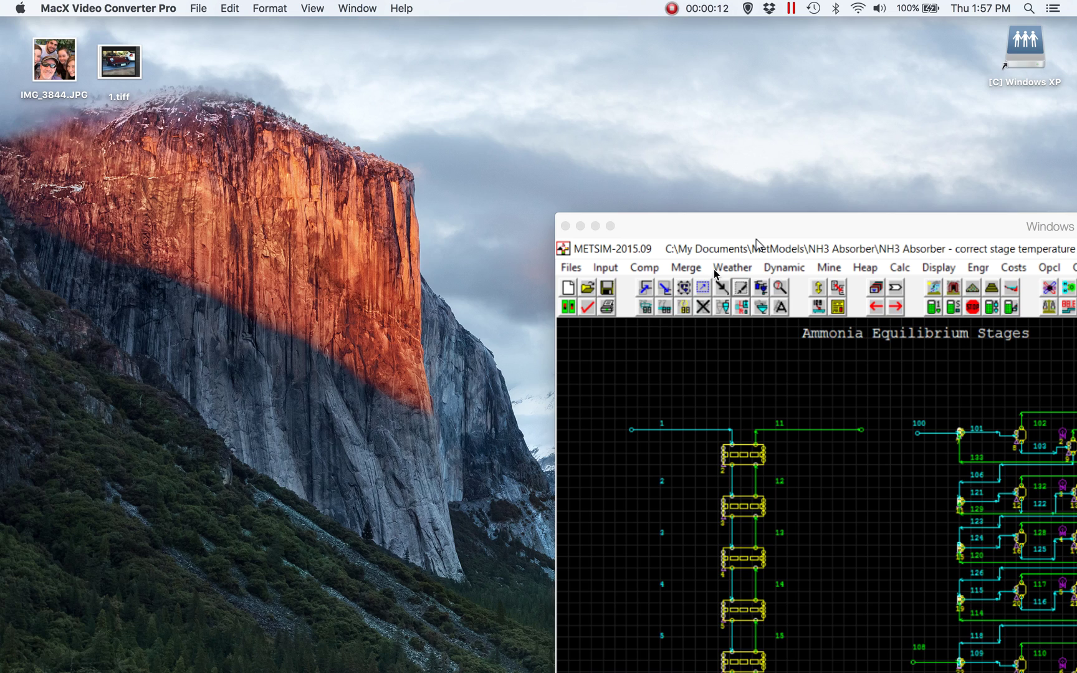
Drag the Windows 10 window up and left so the whole Ammonia Equilibrium Stages flowsheet shows.
{"action": "left_click_drag", "start_coordinate": [729, 228], "coordinate": [228, 96]}
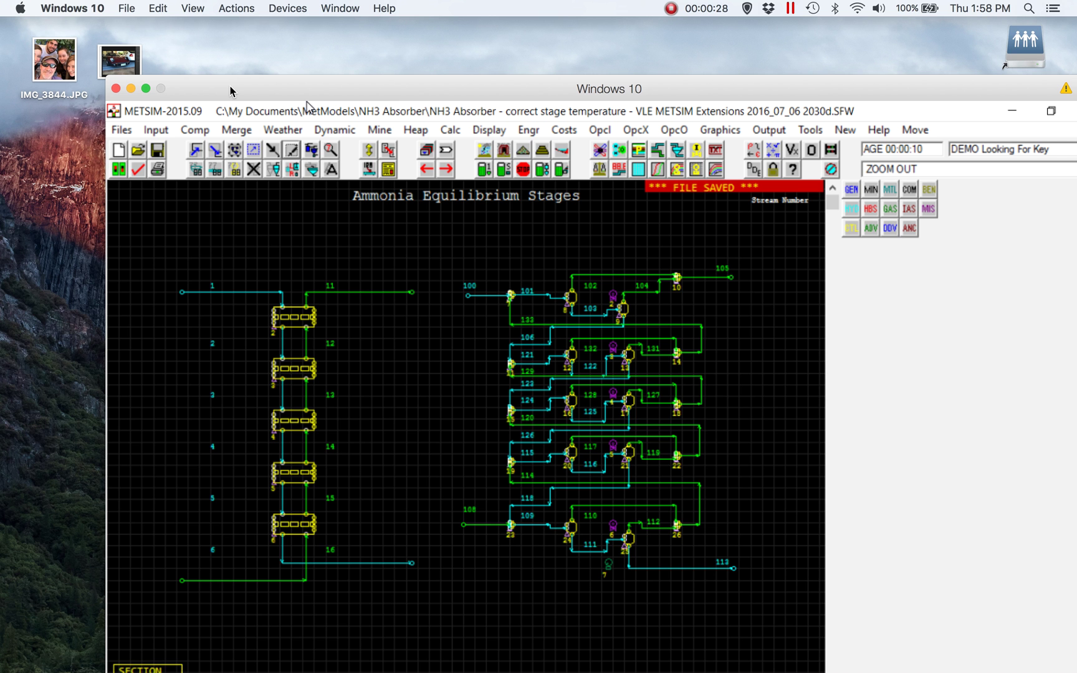
{"action": "left_click_drag", "start_coordinate": [266, 88], "coordinate": [71, 120]}
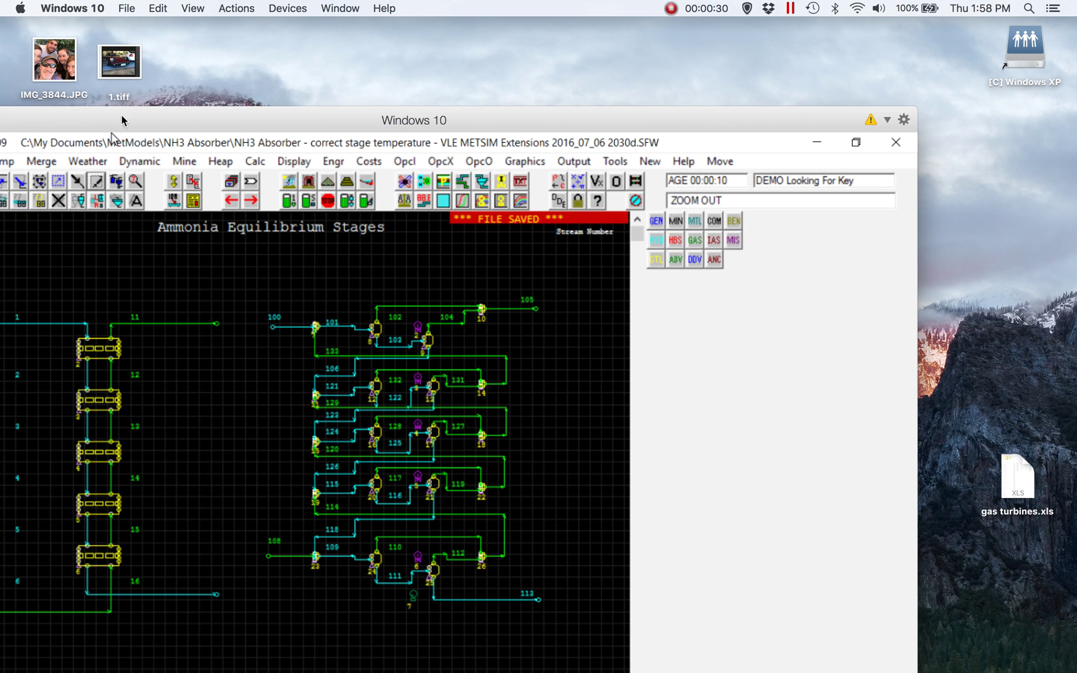
{"action": "mouse_move", "coordinate": [1058, 253]}
{"action": "left_click_drag", "start_coordinate": [312, 121], "coordinate": [411, 73]}
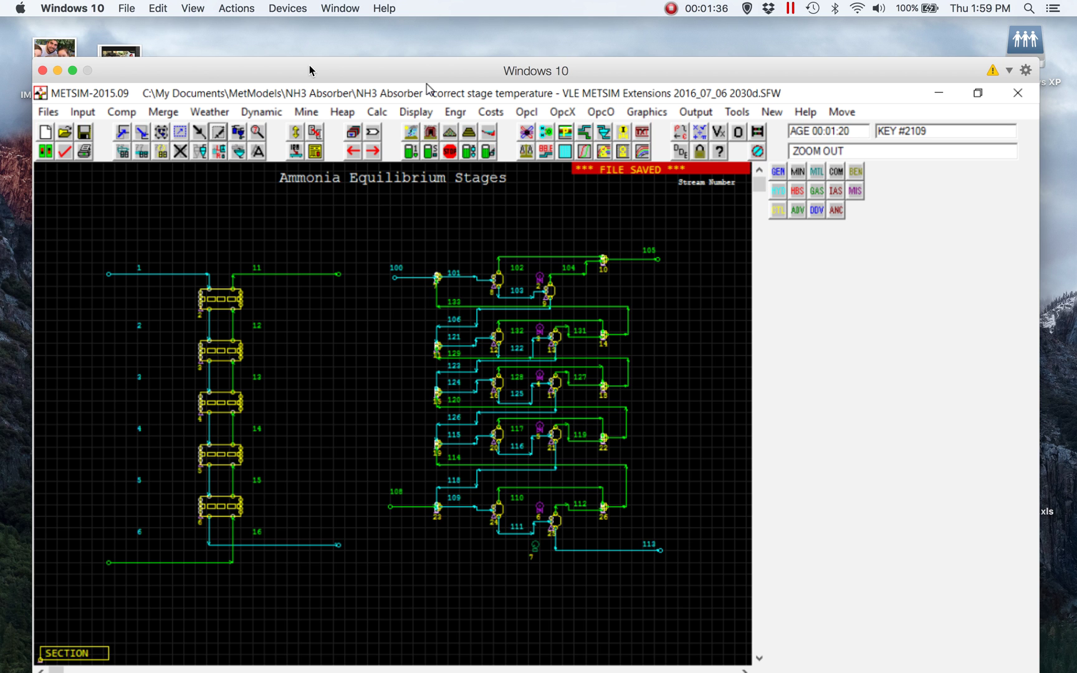
{"action": "mouse_move", "coordinate": [309, 67]}
{"action": "left_mouse_down"}
{"action": "mouse_move", "coordinate": [421, 194]}
{"action": "mouse_move", "coordinate": [309, 25]}
{"action": "mouse_move", "coordinate": [298, 61]}
{"action": "left_mouse_up"}
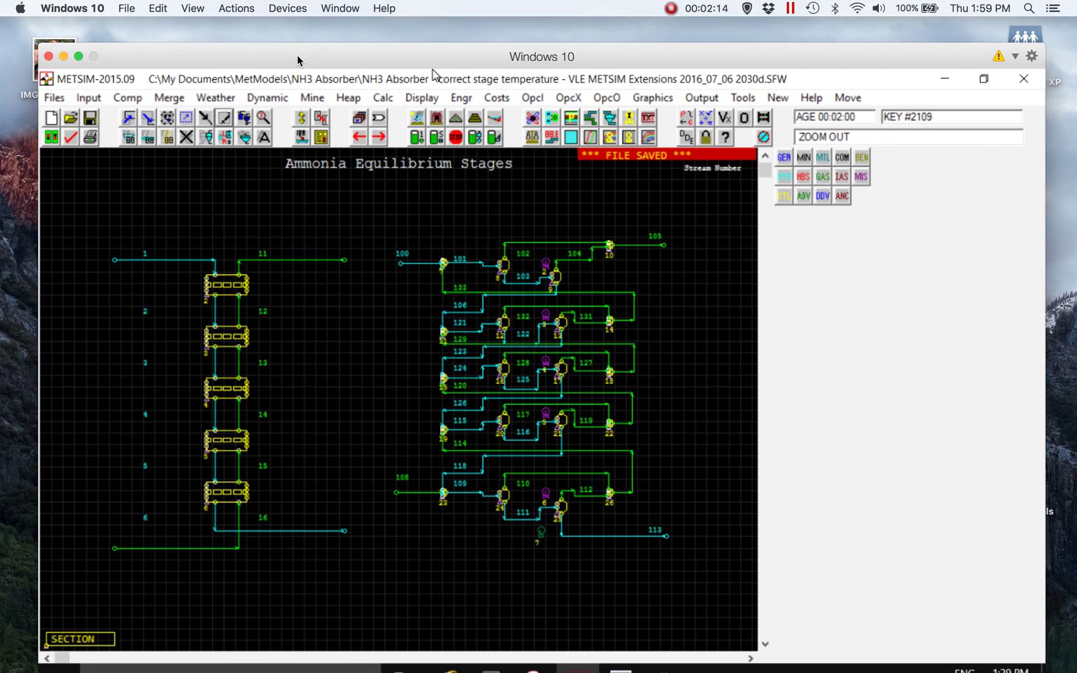
{"action": "left_click_drag", "start_coordinate": [204, 55], "coordinate": [347, 443]}
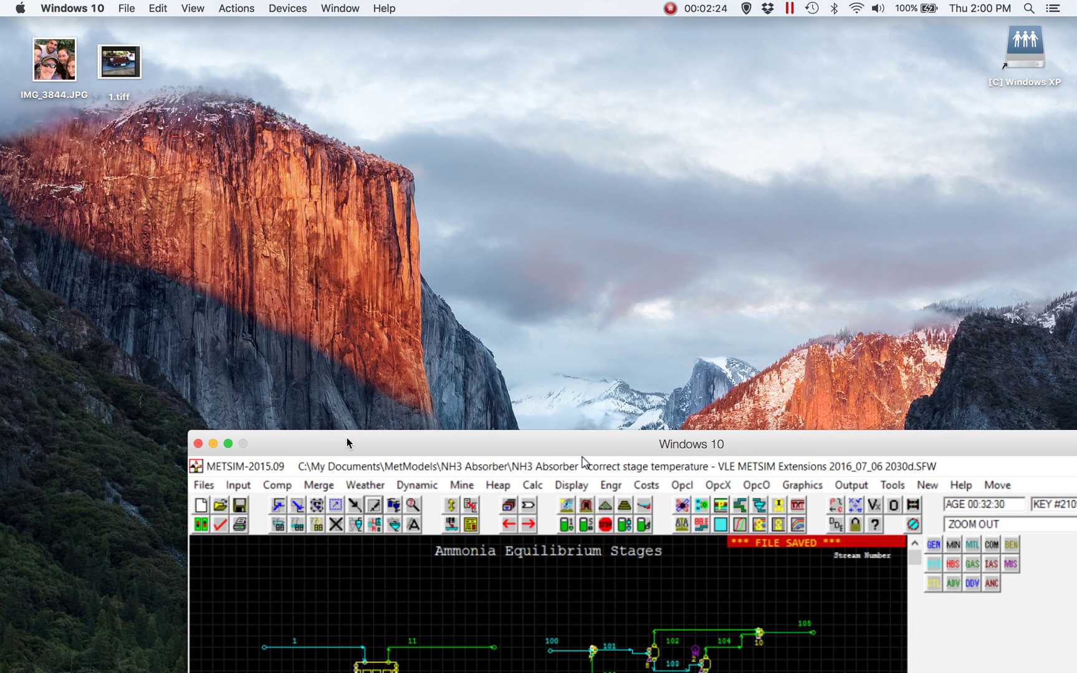
{"action": "left_click_drag", "start_coordinate": [397, 448], "coordinate": [203, 65]}
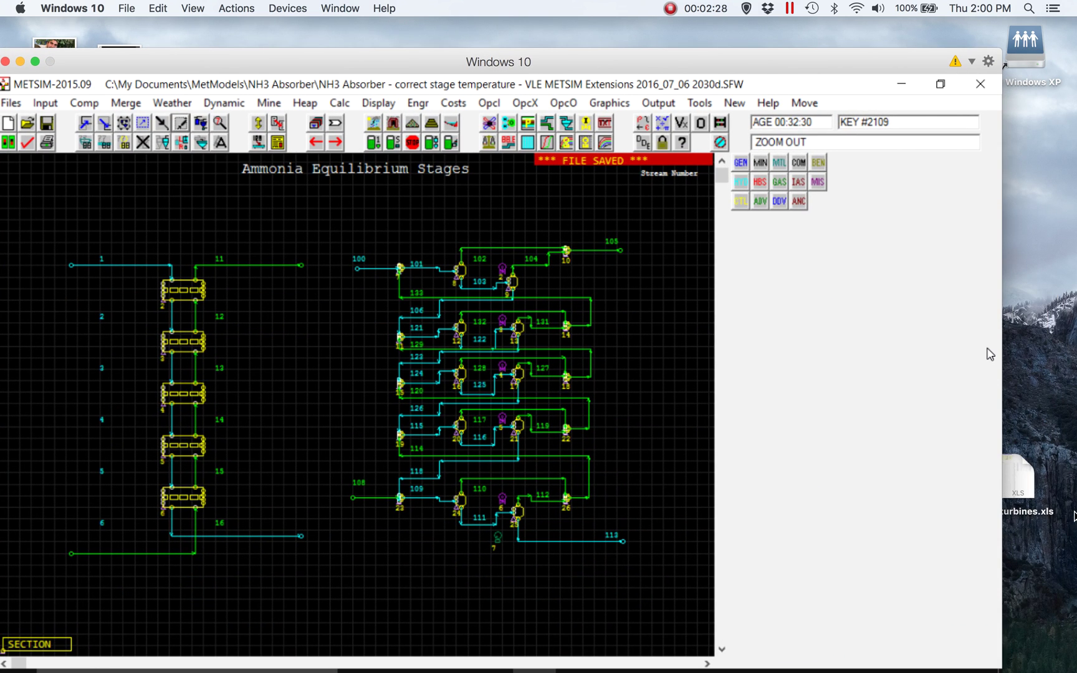
Switch to Control Center, return to the Mac desktop, and shift the METSIM window lower right.
{"action": "mouse_move", "coordinate": [1060, 550]}
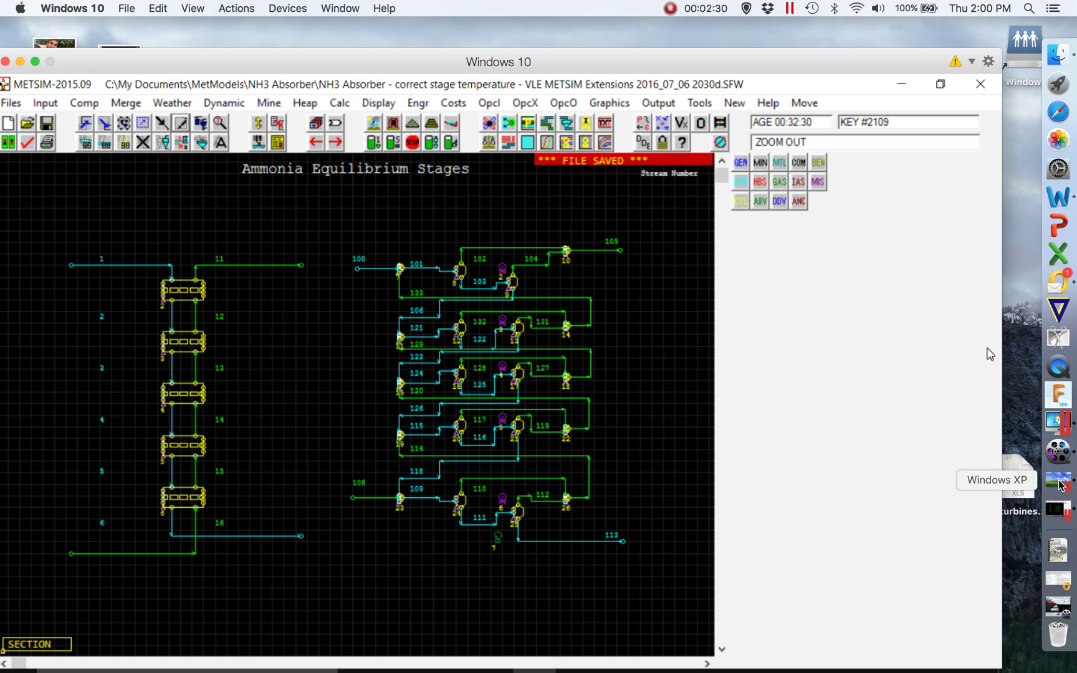
{"action": "left_click", "coordinate": [1060, 425]}
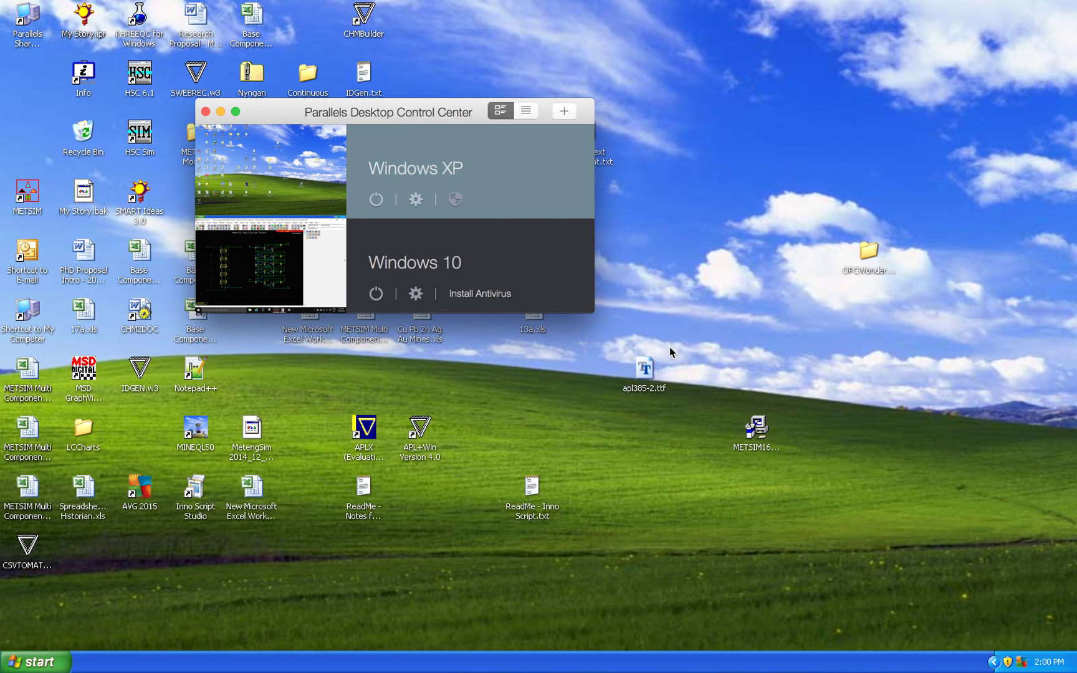
{"action": "key", "text": "ctrl+Left"}
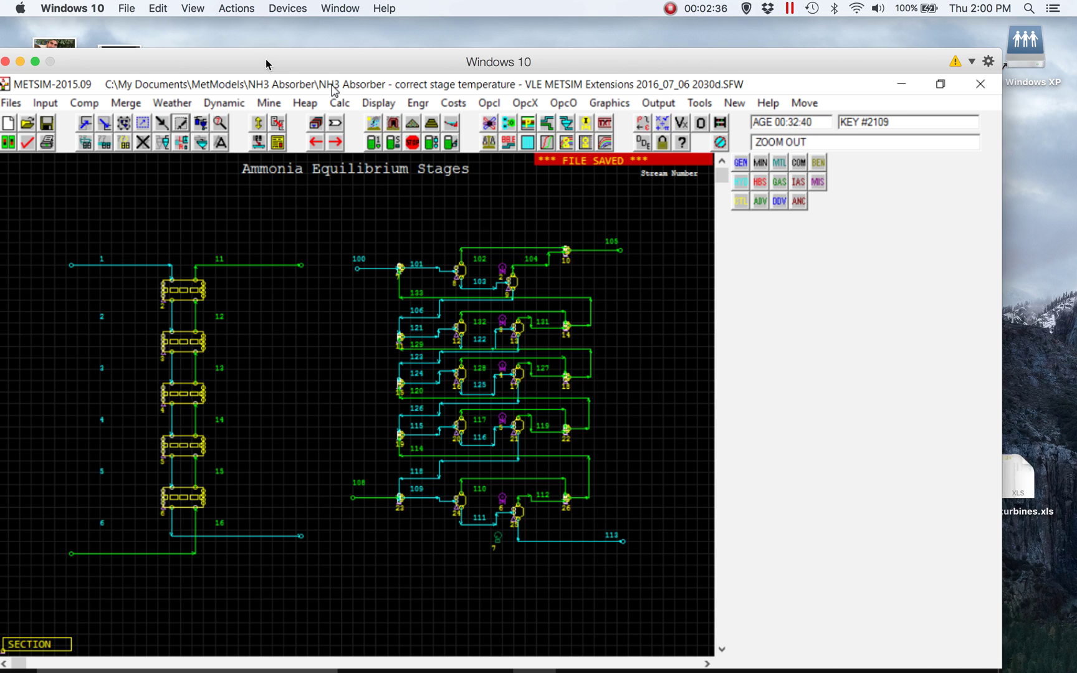
{"action": "left_click_drag", "start_coordinate": [270, 61], "coordinate": [255, 9]}
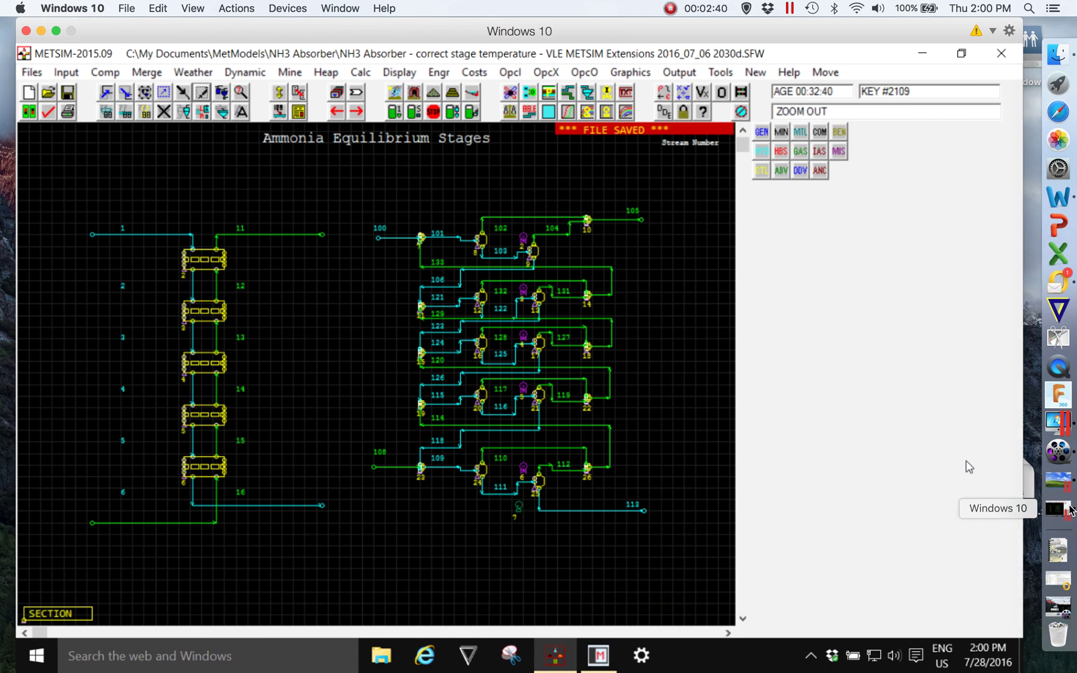
Bring up Control Center, nudge it left, suspend Windows XP and close its window.
{"action": "left_click", "coordinate": [1058, 422]}
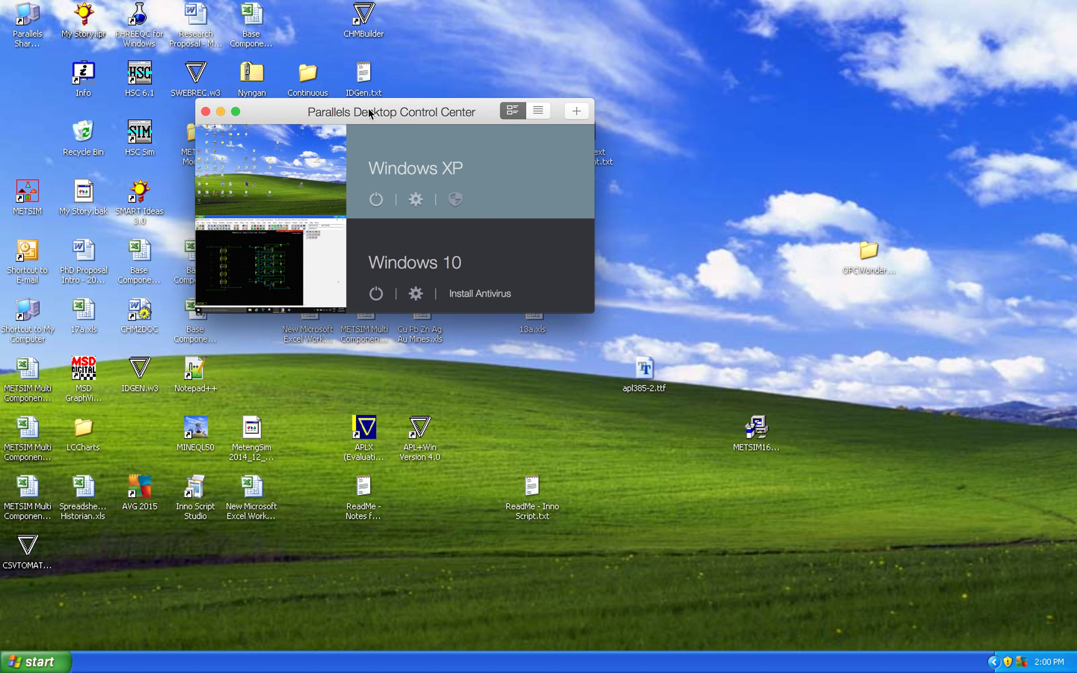
{"action": "left_click_drag", "start_coordinate": [370, 111], "coordinate": [318, 113]}
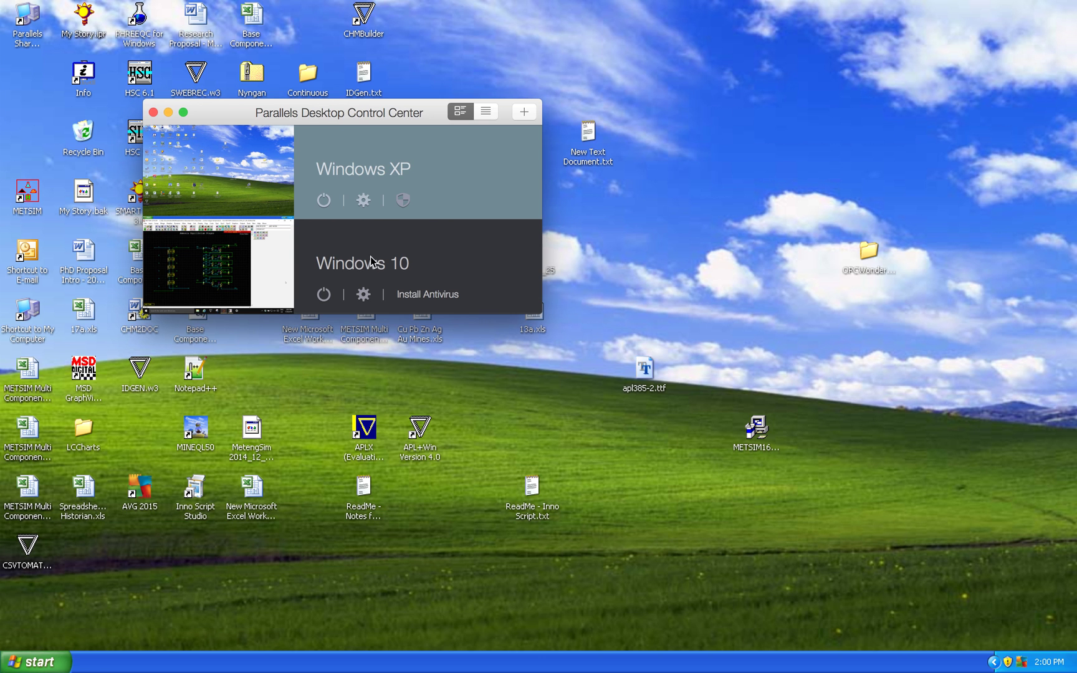
{"action": "left_click", "coordinate": [323, 200]}
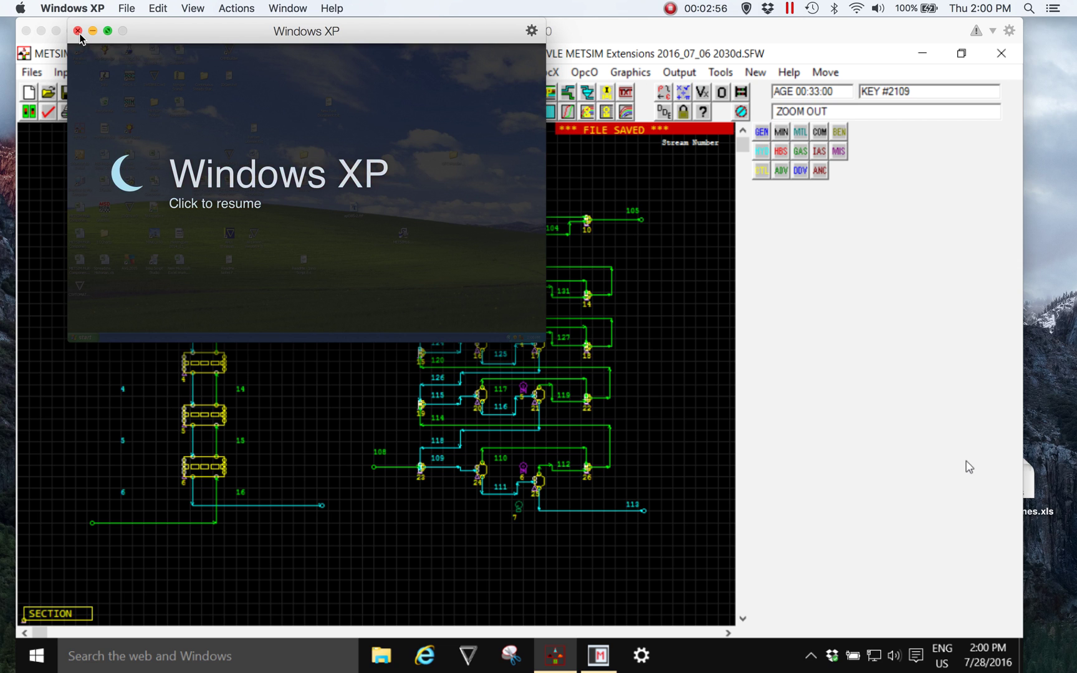
{"action": "left_click", "coordinate": [78, 32]}
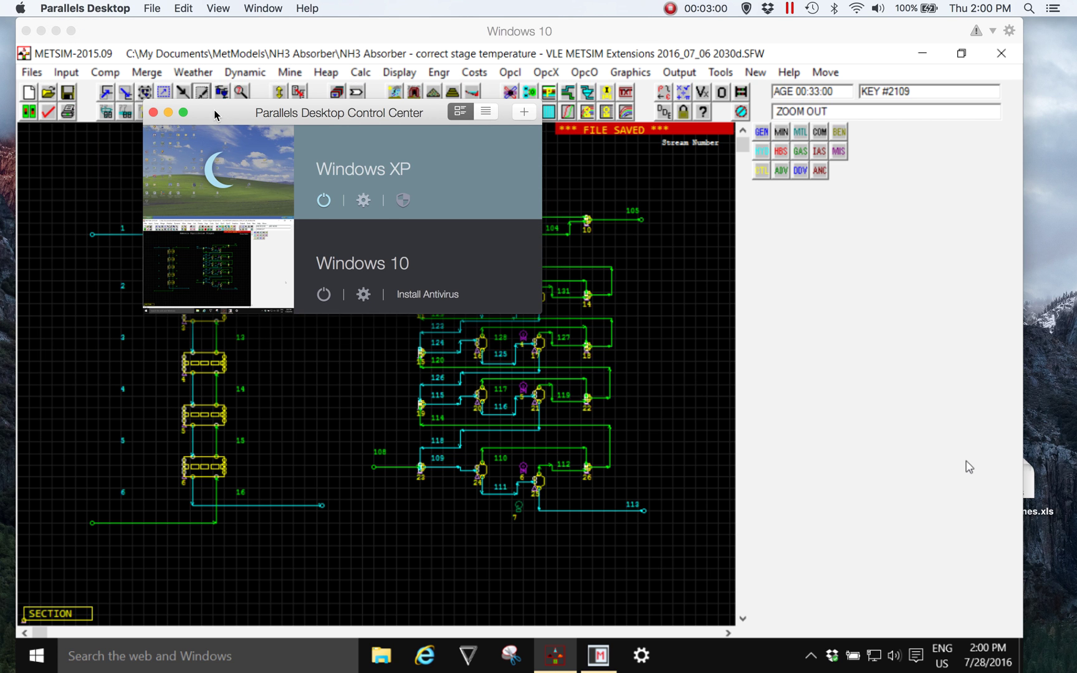
Shift the Control Center up and left, then bring the Windows 10 window forward near the top-left.
{"action": "left_click_drag", "start_coordinate": [145, 35], "coordinate": [704, 403]}
{"action": "left_click", "coordinate": [252, 264]}
{"action": "left_click_drag", "start_coordinate": [252, 265], "coordinate": [99, 185]}
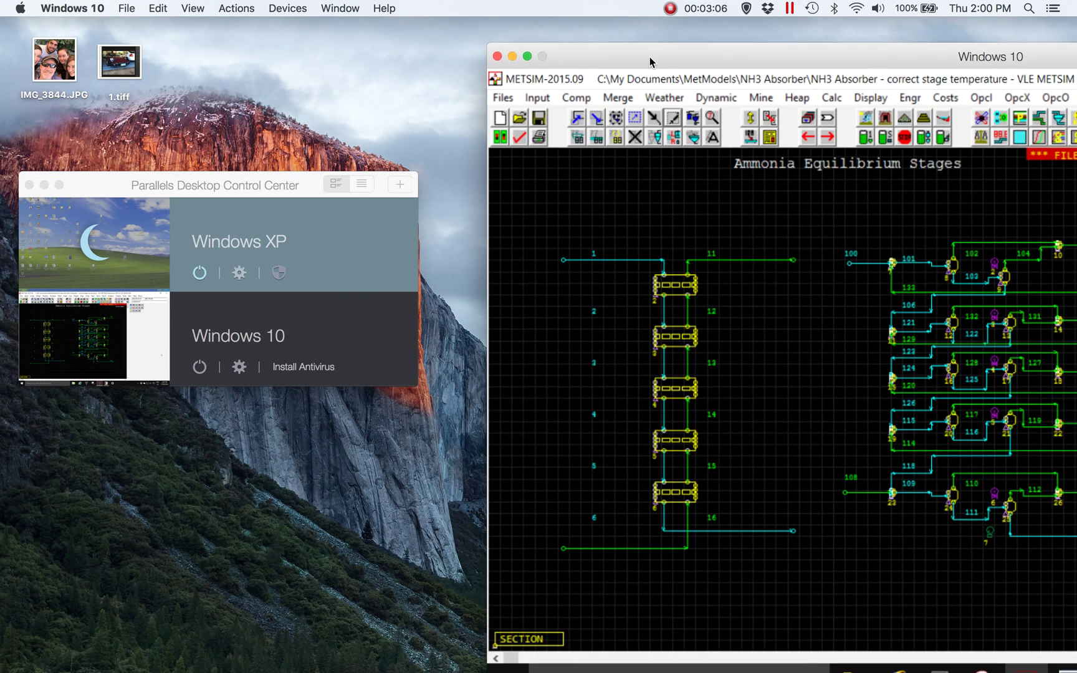
{"action": "left_click_drag", "start_coordinate": [738, 55], "coordinate": [675, 86]}
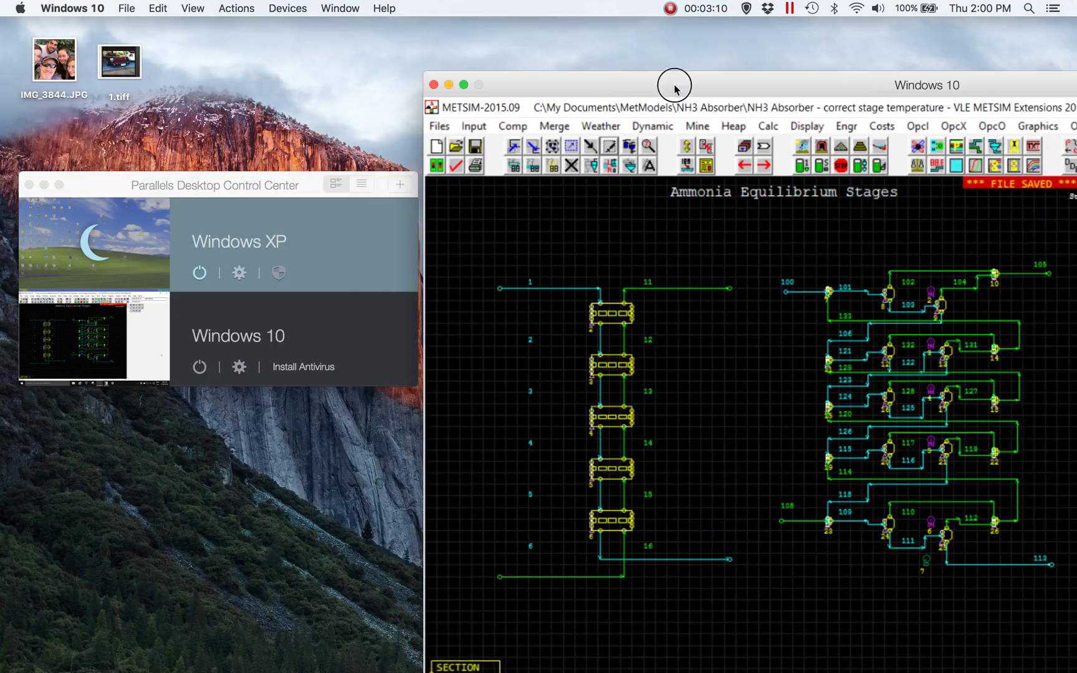
{"action": "left_click_drag", "start_coordinate": [118, 187], "coordinate": [173, 137]}
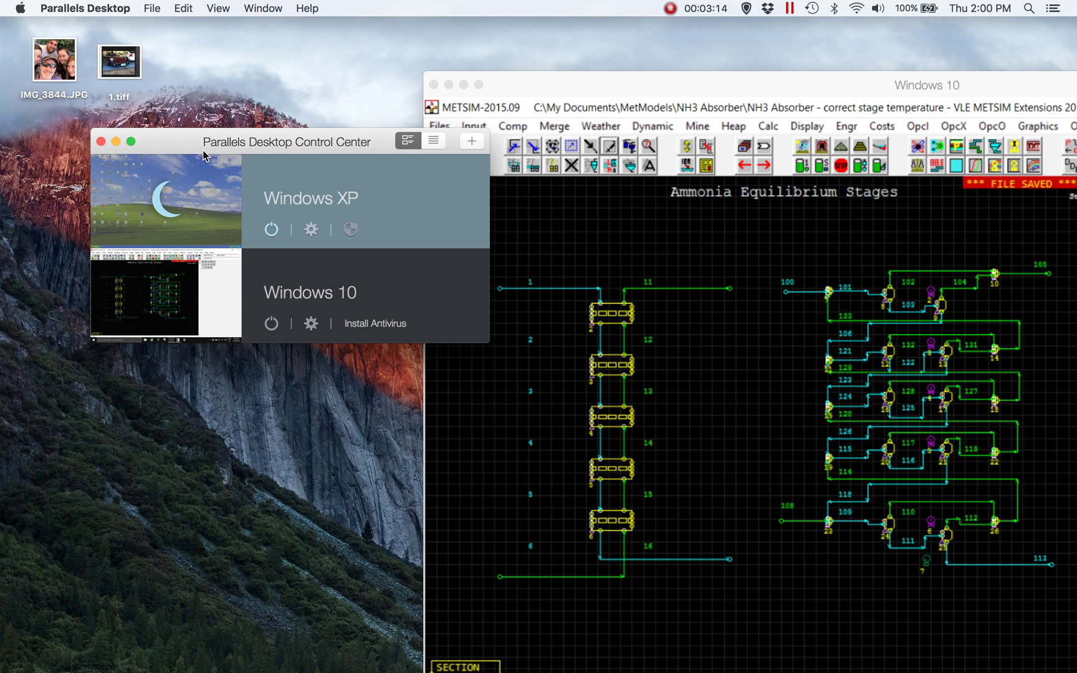
{"action": "mouse_move", "coordinate": [150, 195]}
{"action": "left_click_drag", "start_coordinate": [696, 87], "coordinate": [346, 55]}
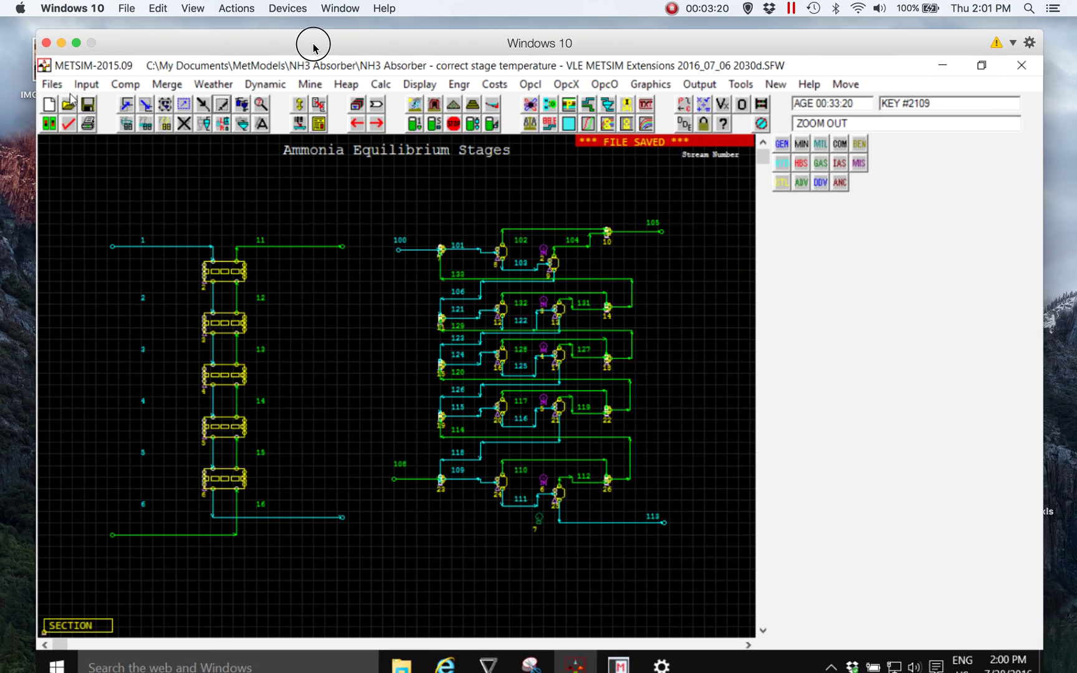
{"action": "left_click_drag", "start_coordinate": [313, 48], "coordinate": [269, 24]}
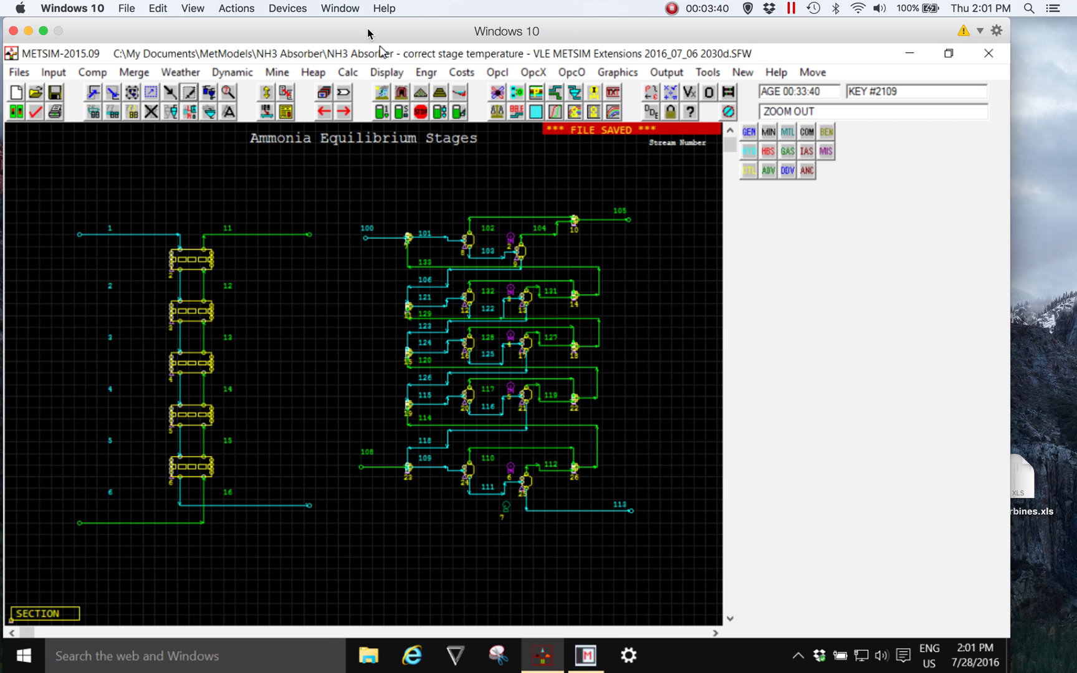
{"action": "mouse_move", "coordinate": [367, 33]}
{"action": "left_mouse_down"}
{"action": "mouse_move", "coordinate": [517, 43]}
{"action": "mouse_move", "coordinate": [361, 101]}
{"action": "mouse_move", "coordinate": [421, 12]}
{"action": "mouse_move", "coordinate": [366, 17]}
{"action": "left_mouse_up"}
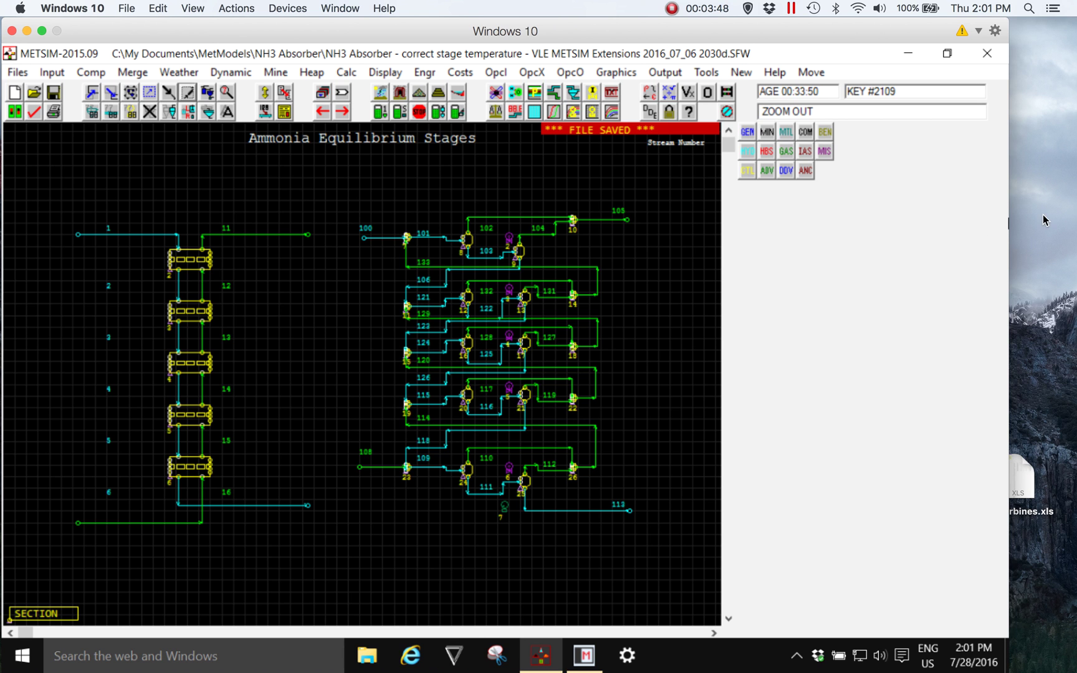
{"action": "mouse_move", "coordinate": [1072, 240]}
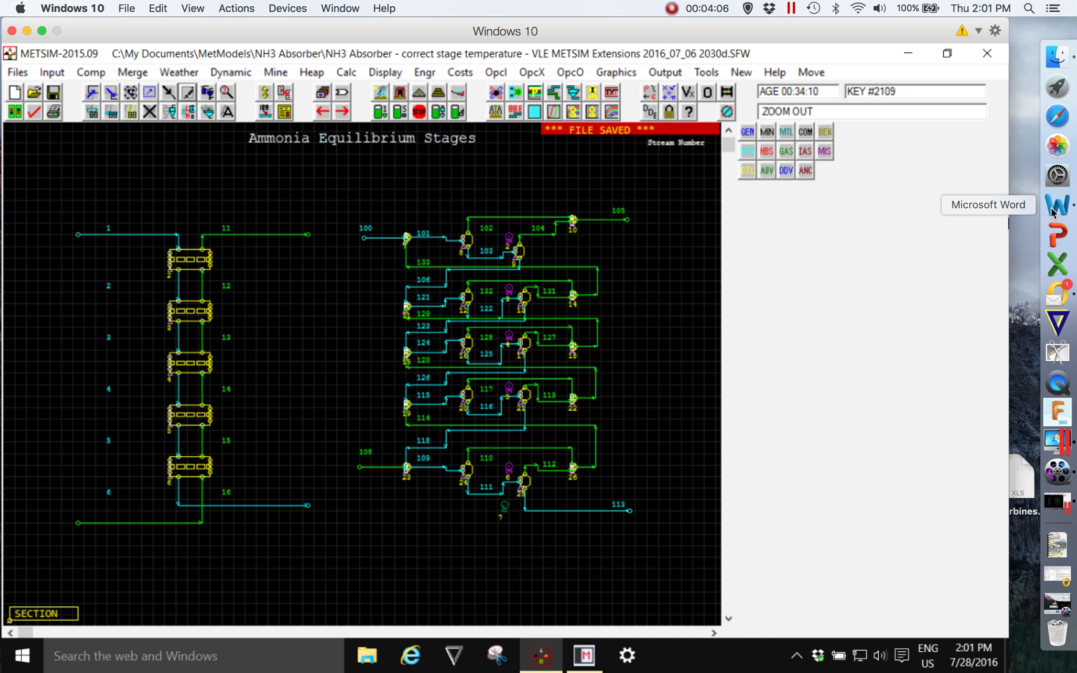
Delete the comGateway promotional email from the Outlook Inbox.
{"action": "left_click", "coordinate": [1058, 298]}
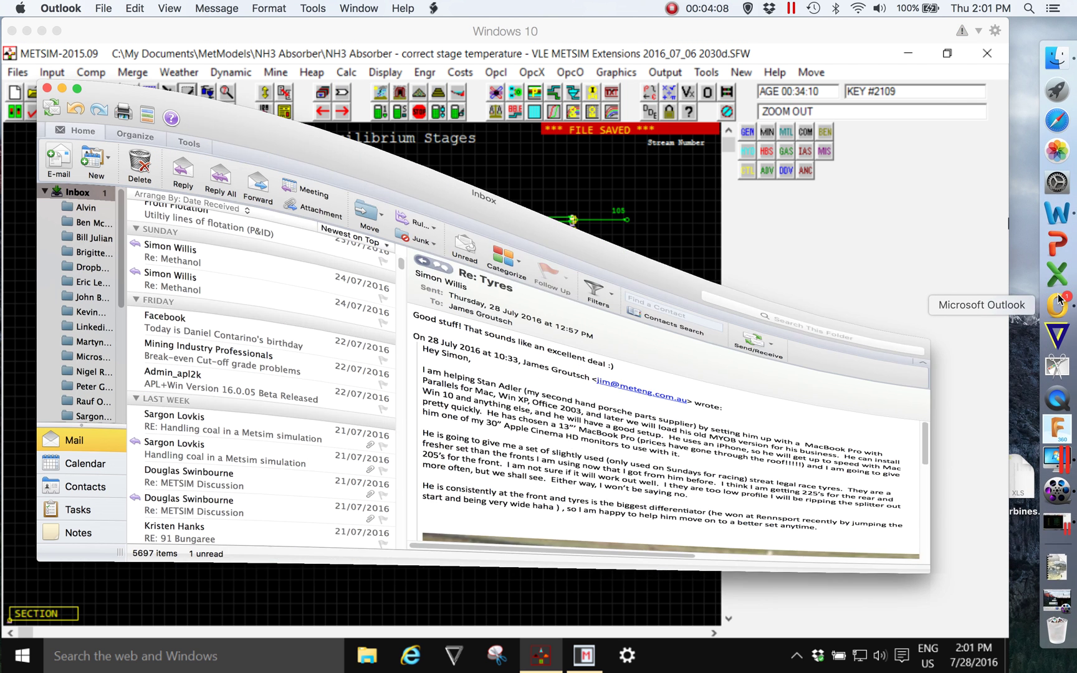
{"action": "scroll", "coordinate": [226, 289], "scroll_direction": "up", "scroll_amount": 10}
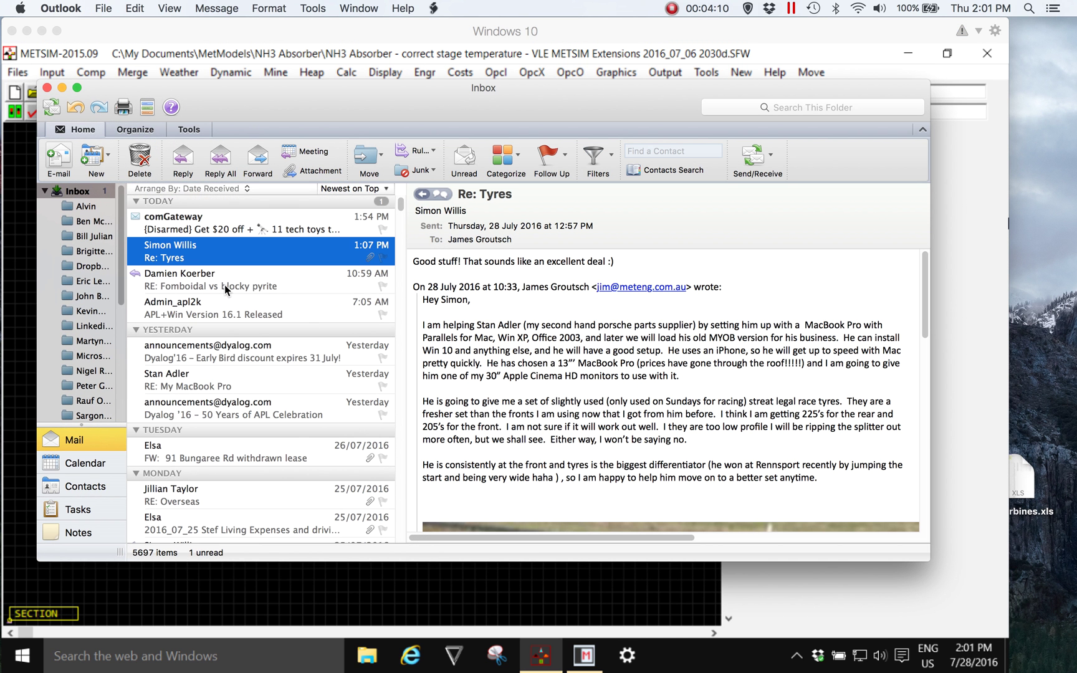
{"action": "left_click", "coordinate": [187, 224]}
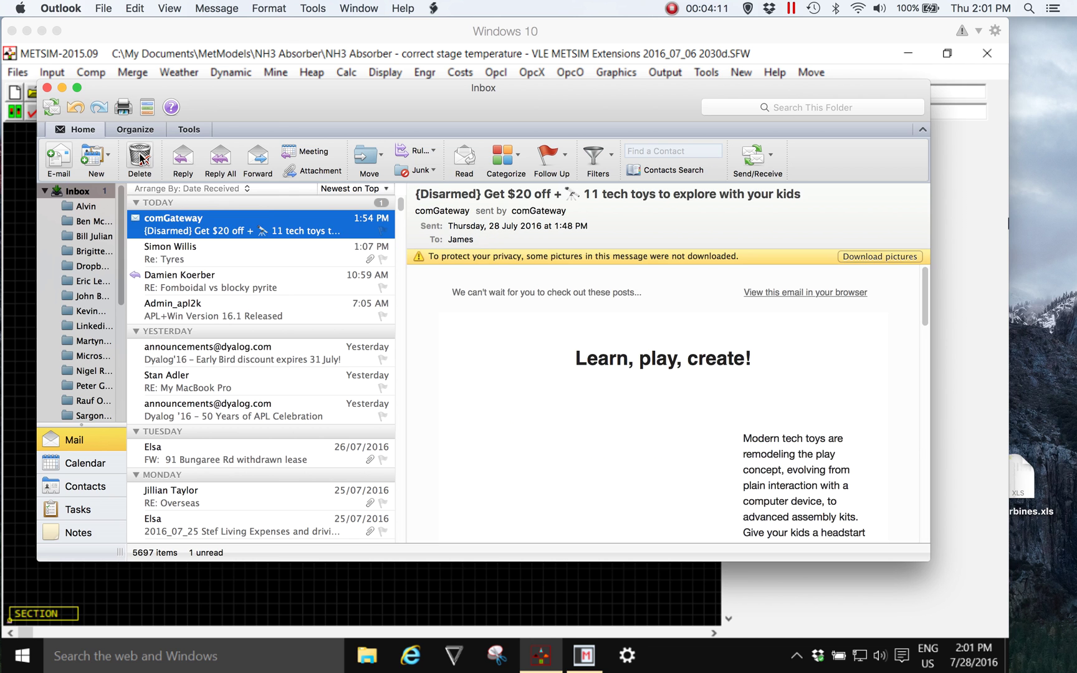
{"action": "left_click", "coordinate": [140, 157]}
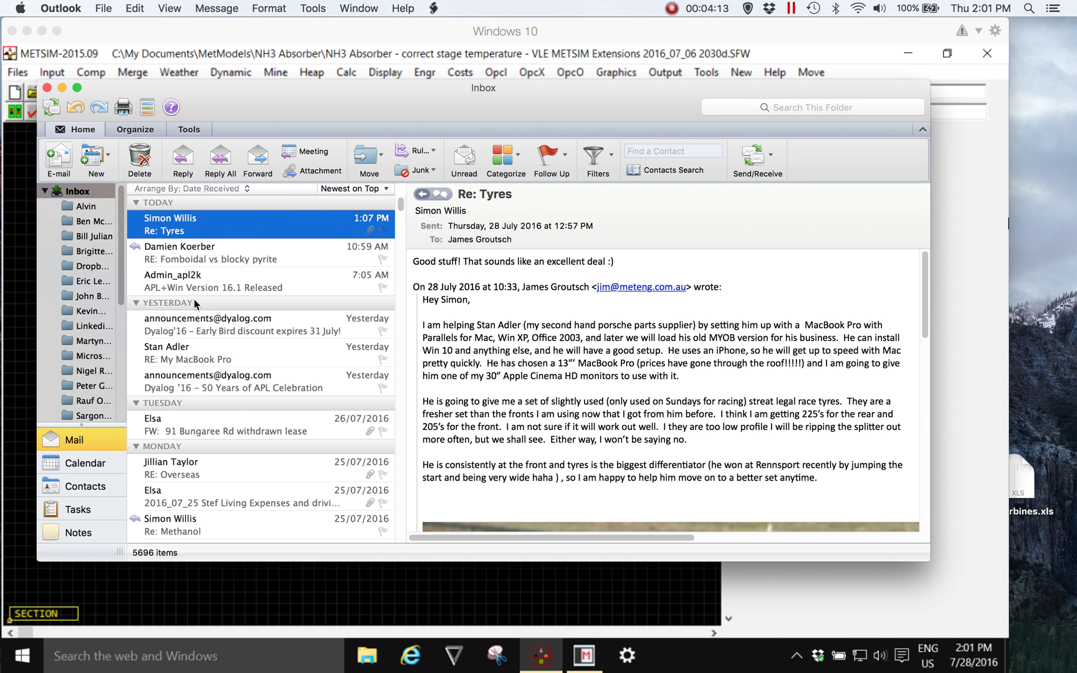
Minimize Outlook, take Windows 10 out of full screen, and bring Control Center forward.
{"action": "left_click", "coordinate": [63, 88]}
{"action": "mouse_move", "coordinate": [1058, 293]}
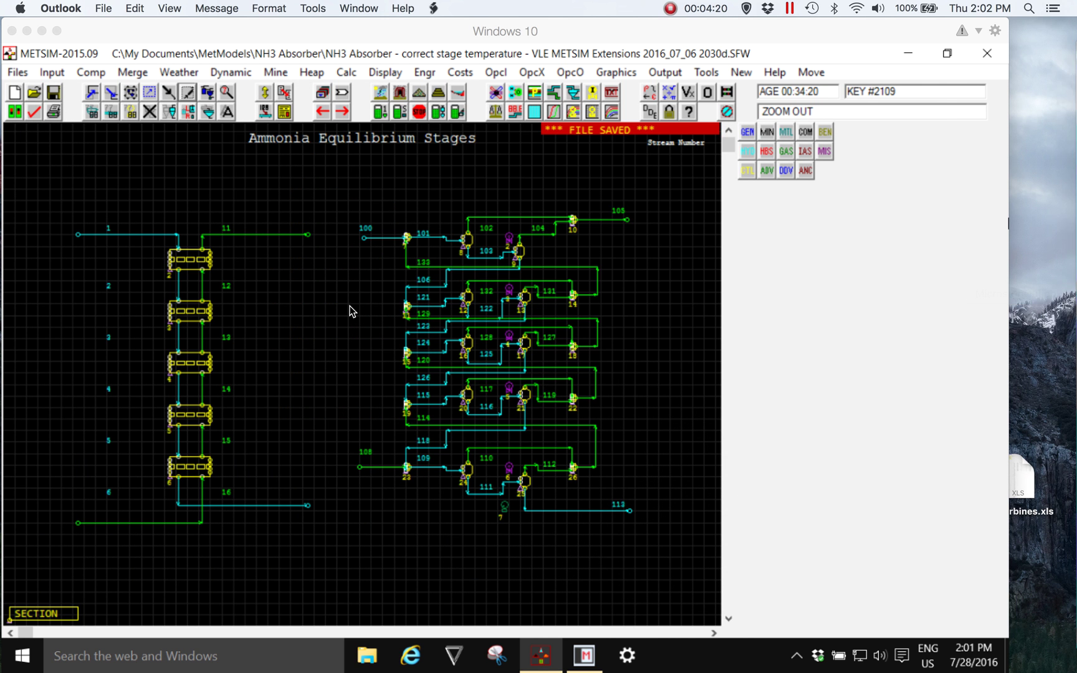
{"action": "double_click", "coordinate": [115, 35]}
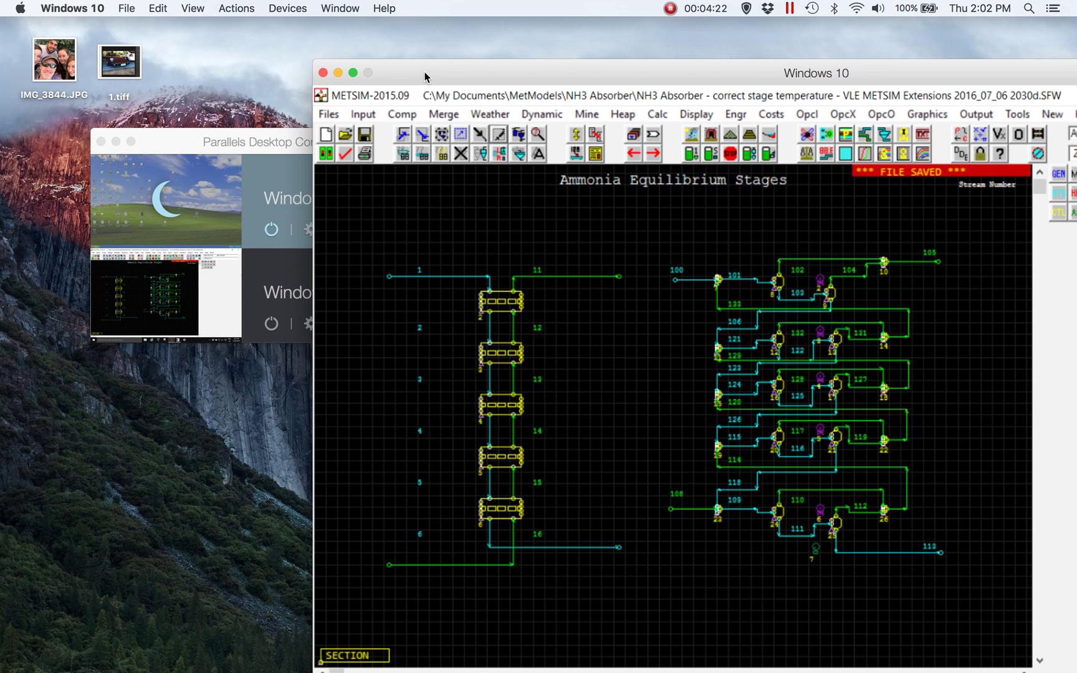
{"action": "left_click", "coordinate": [184, 143]}
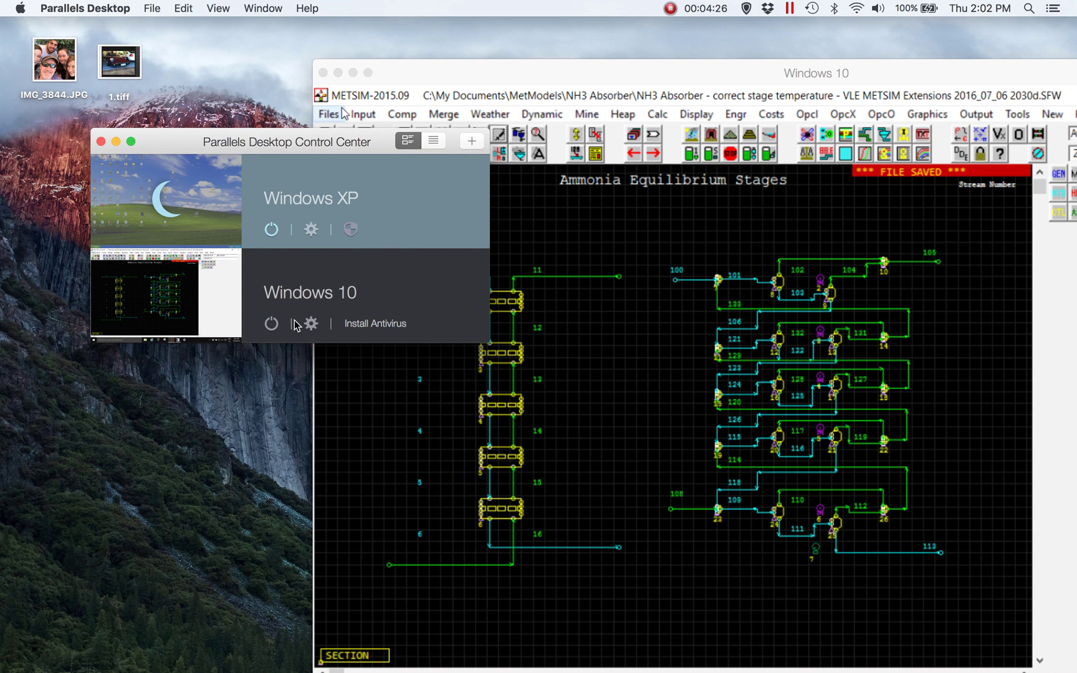
Suspend the Windows 10 virtual machine and close its window.
{"action": "left_click", "coordinate": [271, 323]}
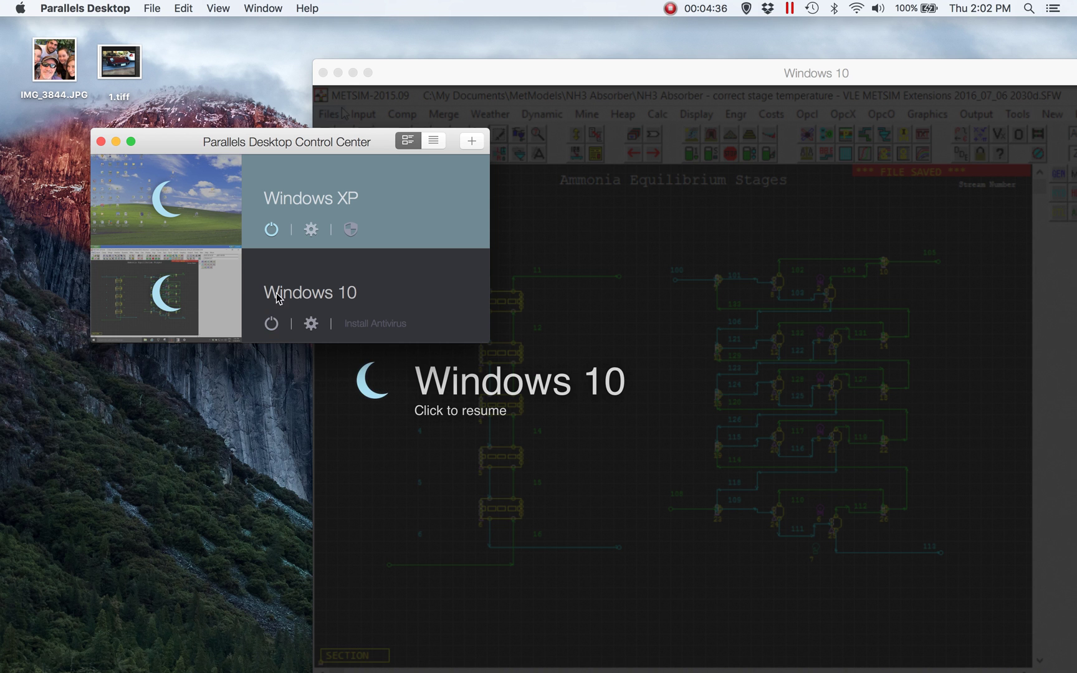
{"action": "left_click", "coordinate": [323, 73]}
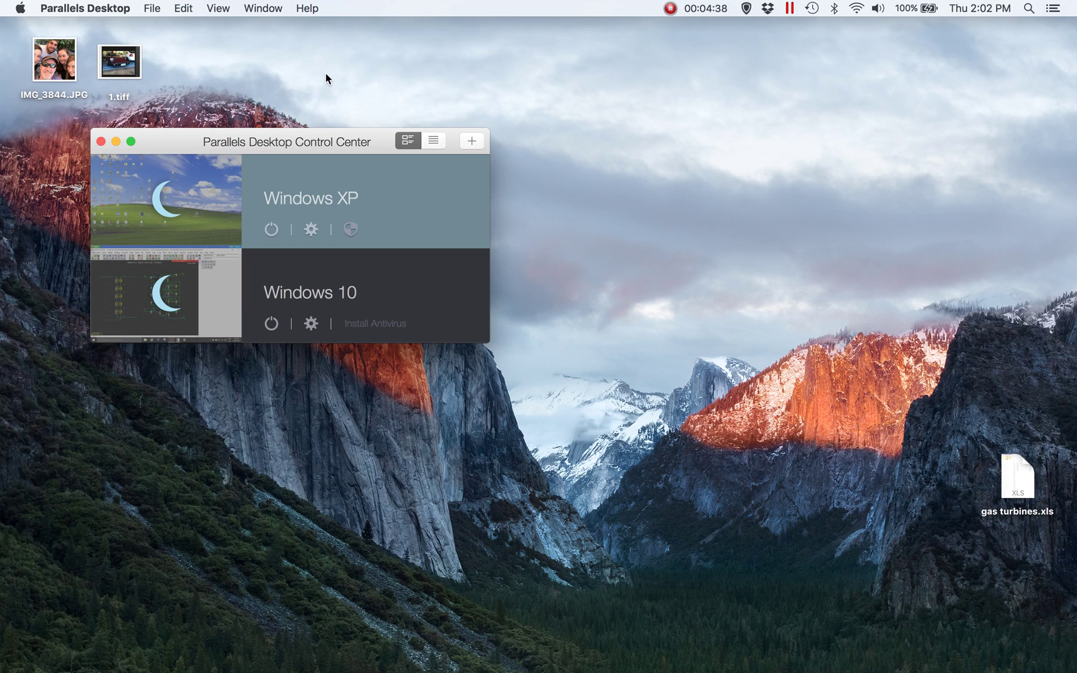
Center the Control Center, glance at the Dashboard widgets, and power on Windows XP.
{"action": "left_click_drag", "start_coordinate": [259, 141], "coordinate": [454, 128]}
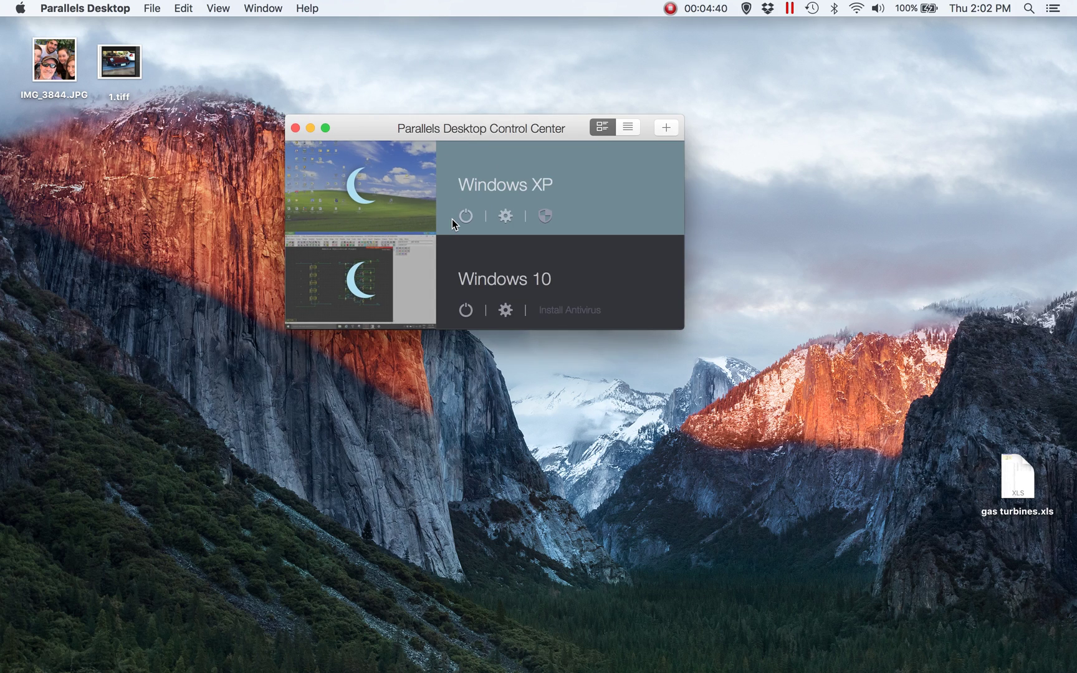
{"action": "key", "text": "ctrl+Left"}
{"action": "key", "text": "ctrl+Right"}
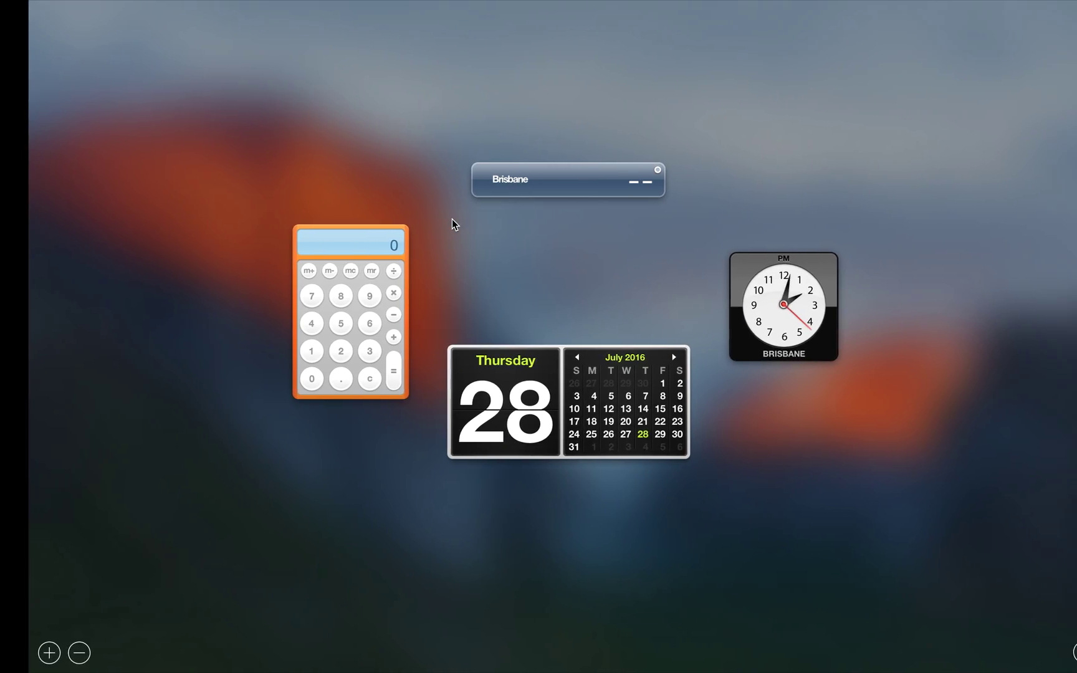
{"action": "key", "text": "ctrl+Left"}
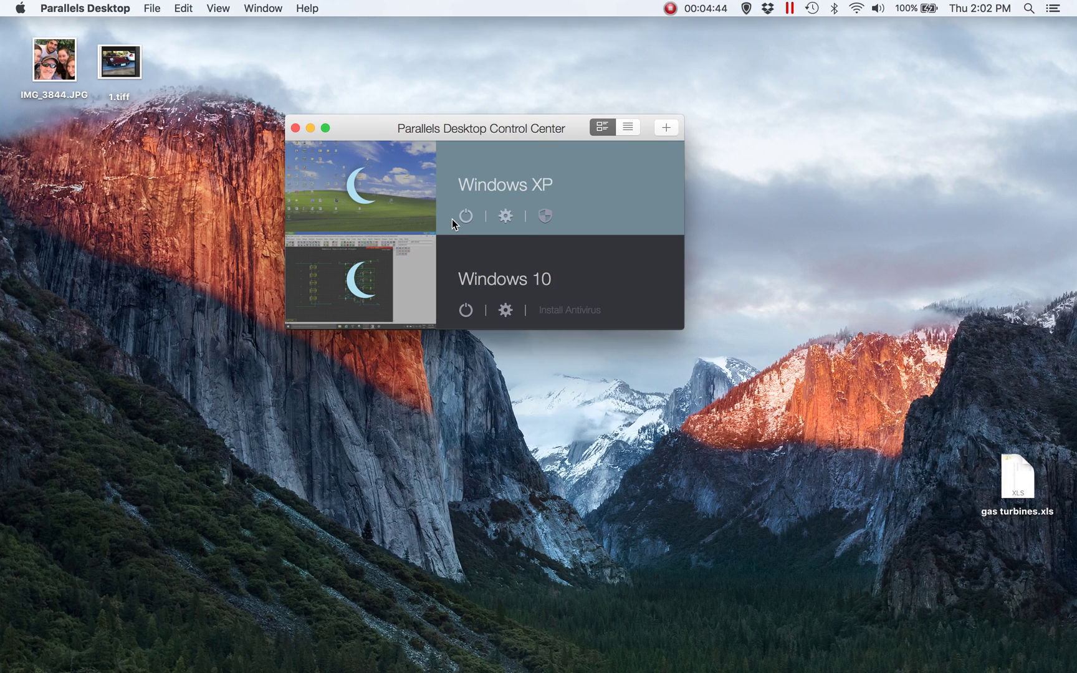
{"action": "mouse_move", "coordinate": [387, 184]}
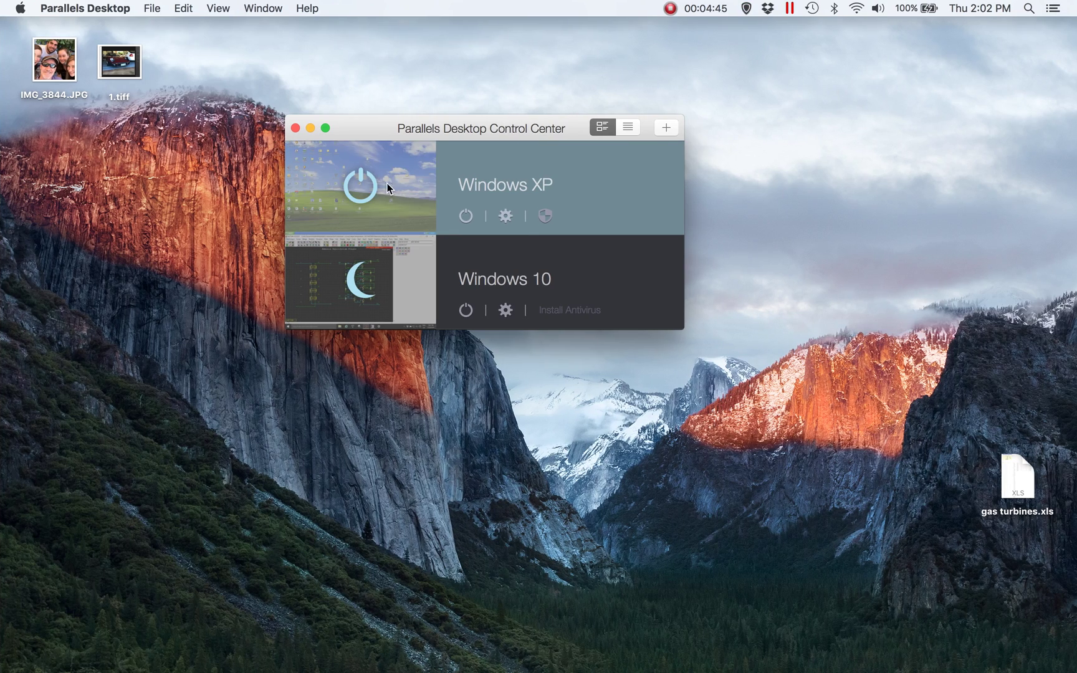
{"action": "left_click", "coordinate": [467, 214]}
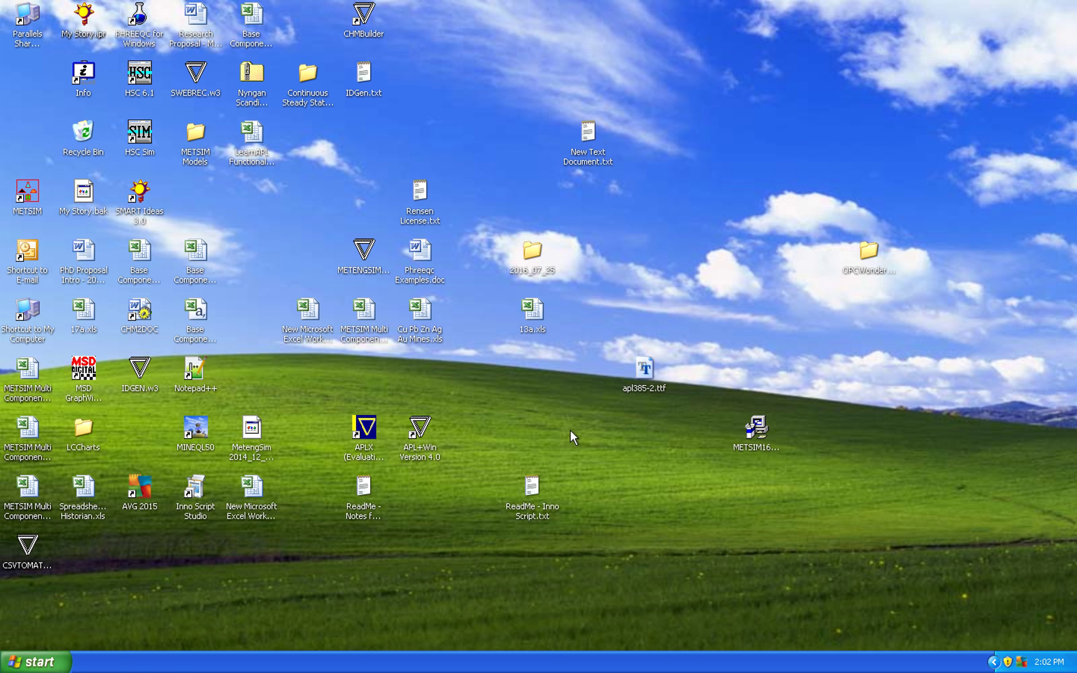
Once XP finishes booting, open the Start menu showing METSIM, Excel 2003 and Word 2003.
{"action": "left_click", "coordinate": [43, 662]}
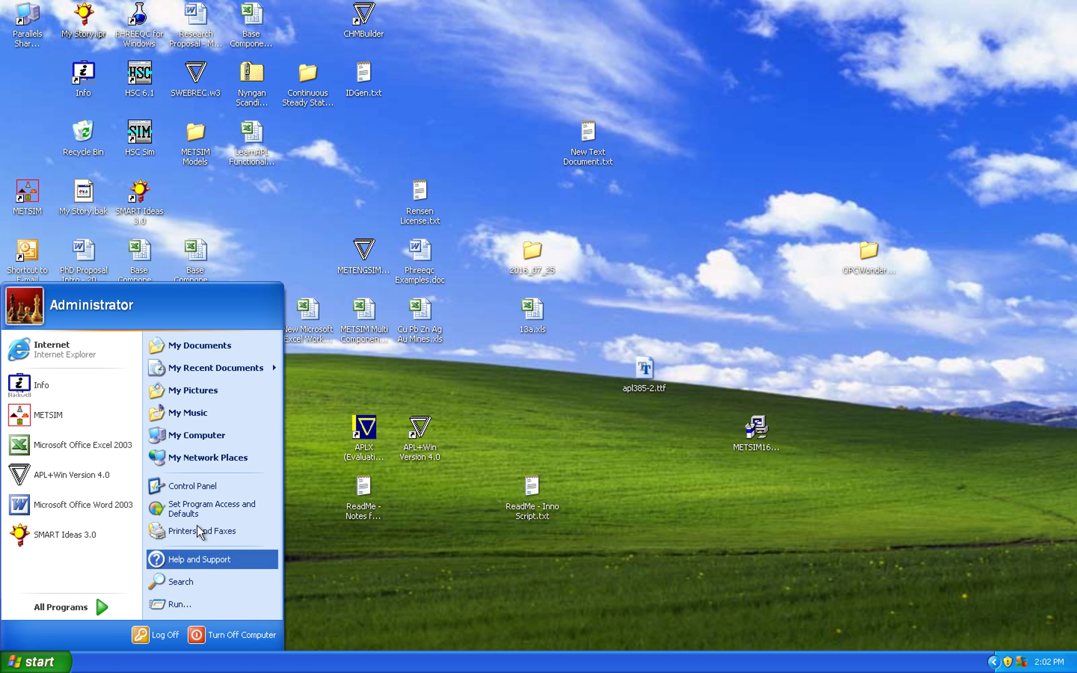
Open My Computer to view the XP drives and shared Mac drives, then close it.
{"action": "left_click", "coordinate": [207, 436]}
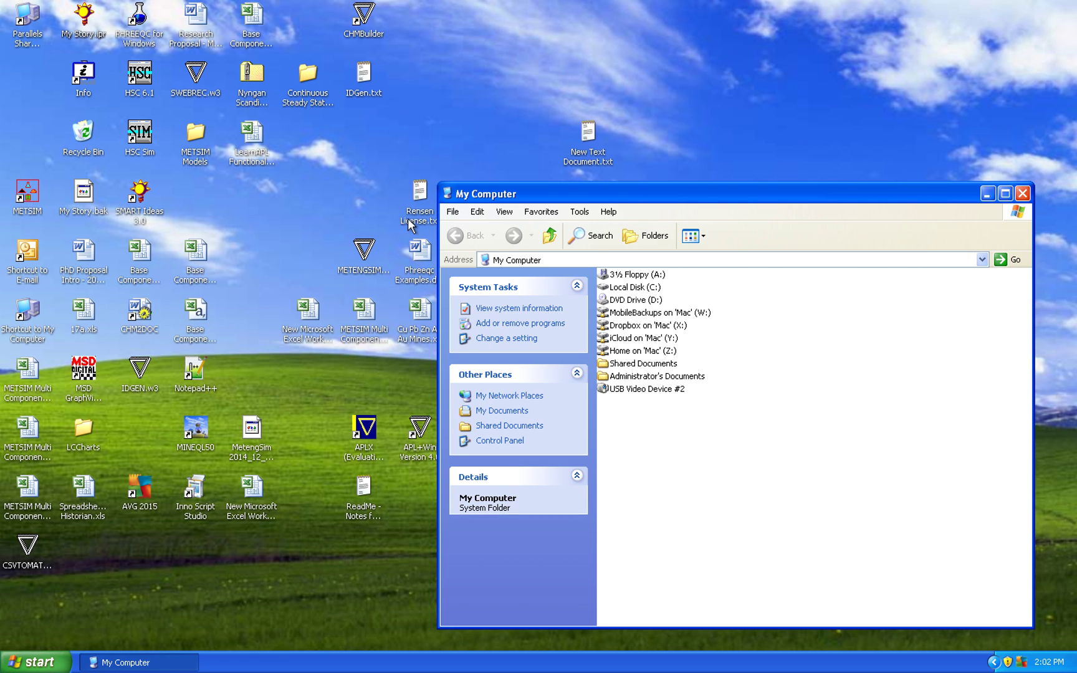
{"action": "left_click_drag", "start_coordinate": [538, 195], "coordinate": [296, 192]}
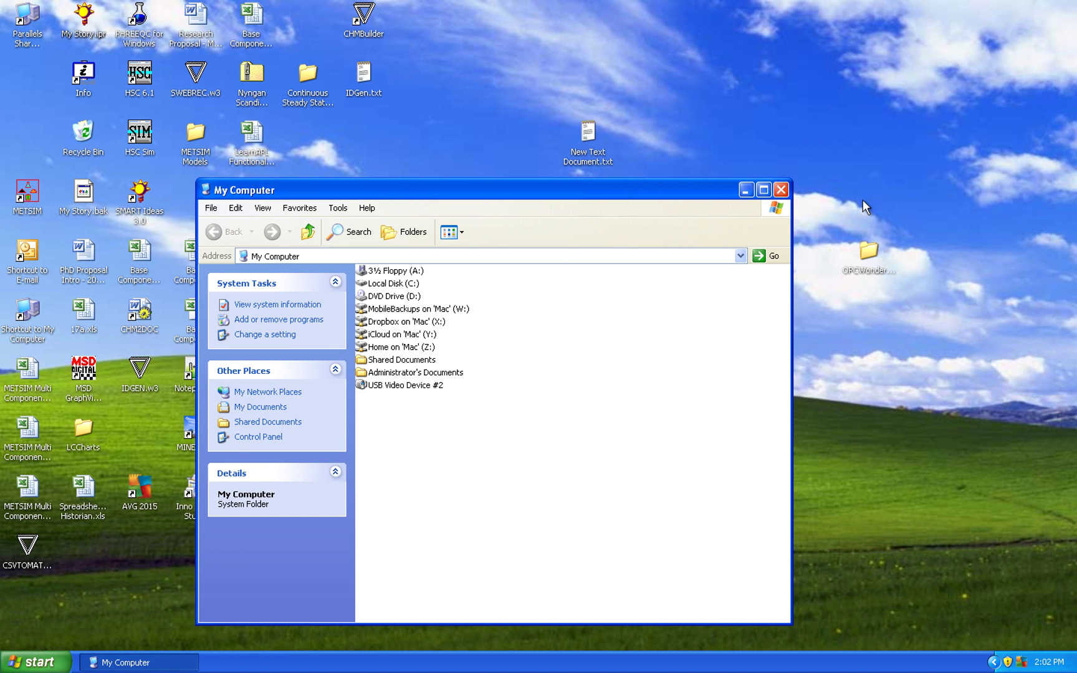
{"action": "left_click", "coordinate": [783, 191]}
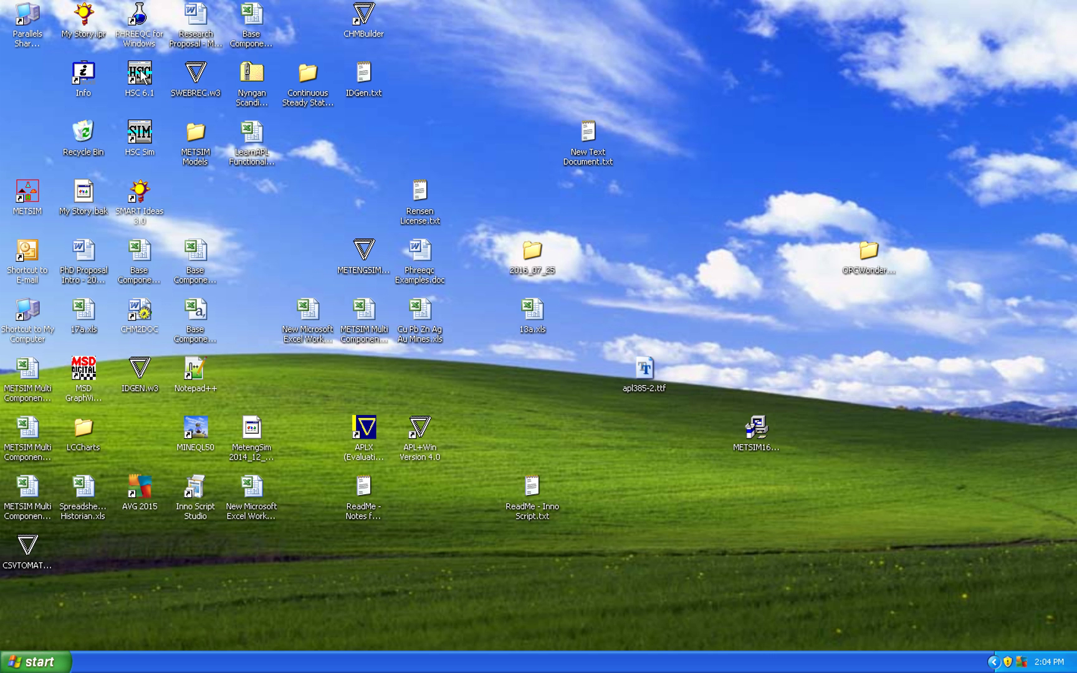
{"action": "double_click", "coordinate": [139, 74]}
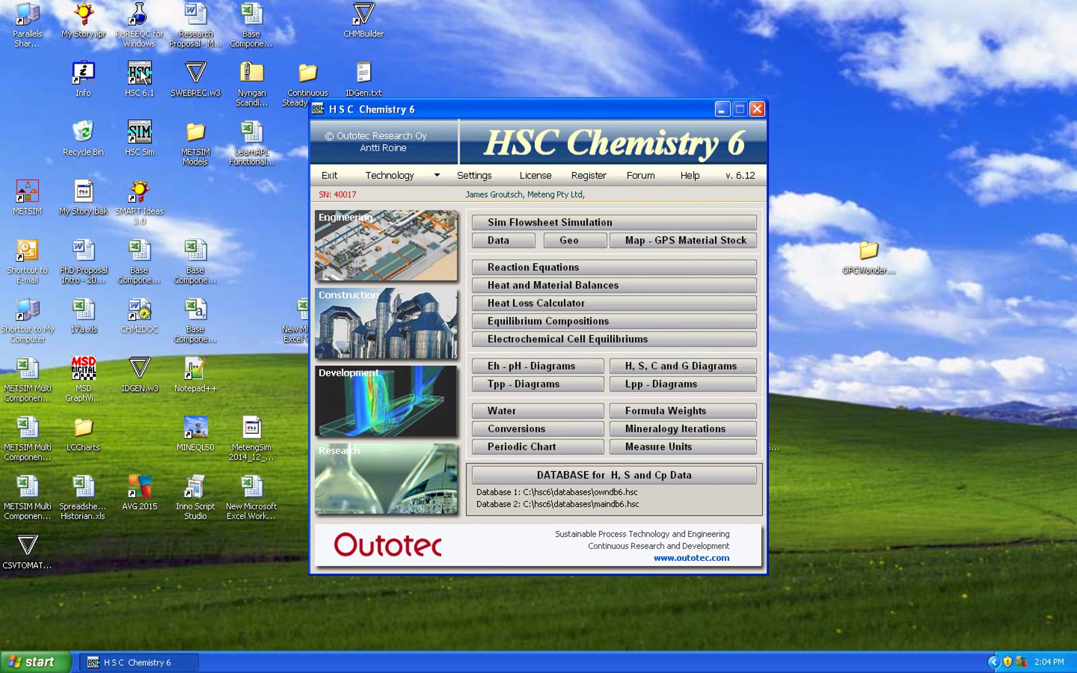
{"action": "left_click", "coordinate": [335, 196]}
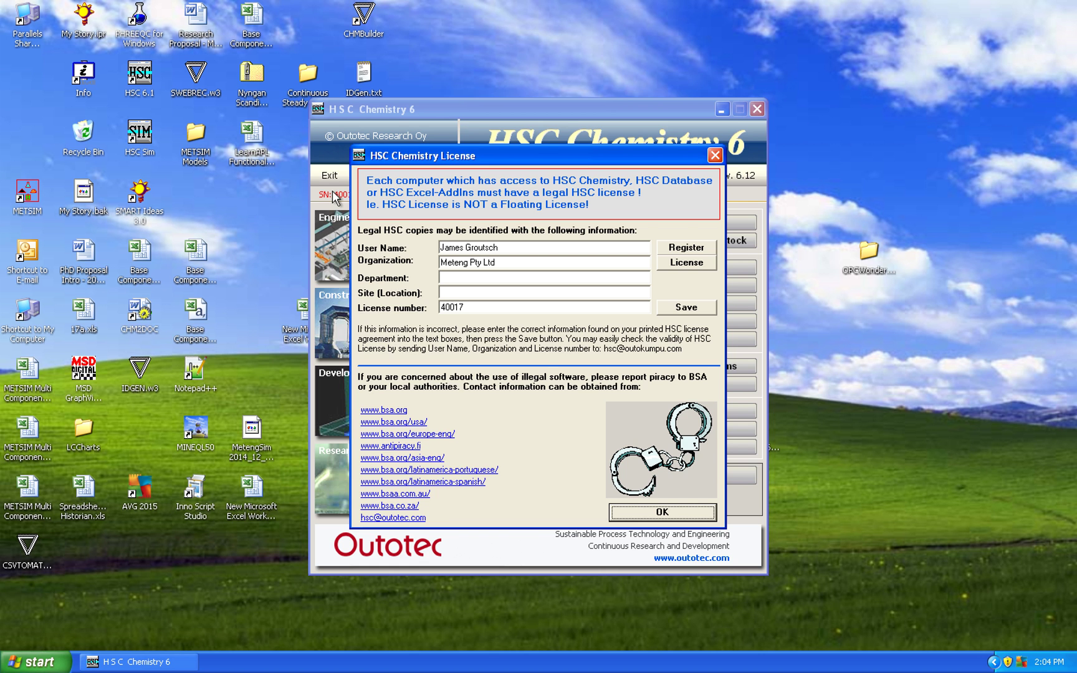
{"action": "left_click", "coordinate": [681, 513]}
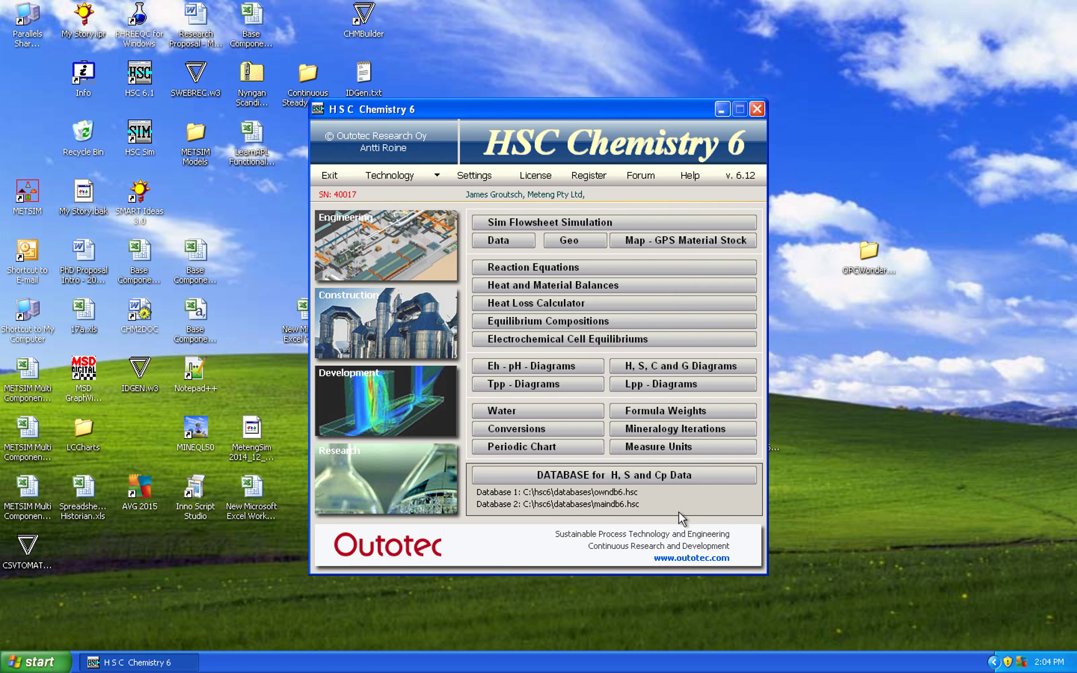
{"action": "left_click", "coordinate": [529, 110]}
{"action": "left_click_drag", "start_coordinate": [529, 110], "coordinate": [471, 112]}
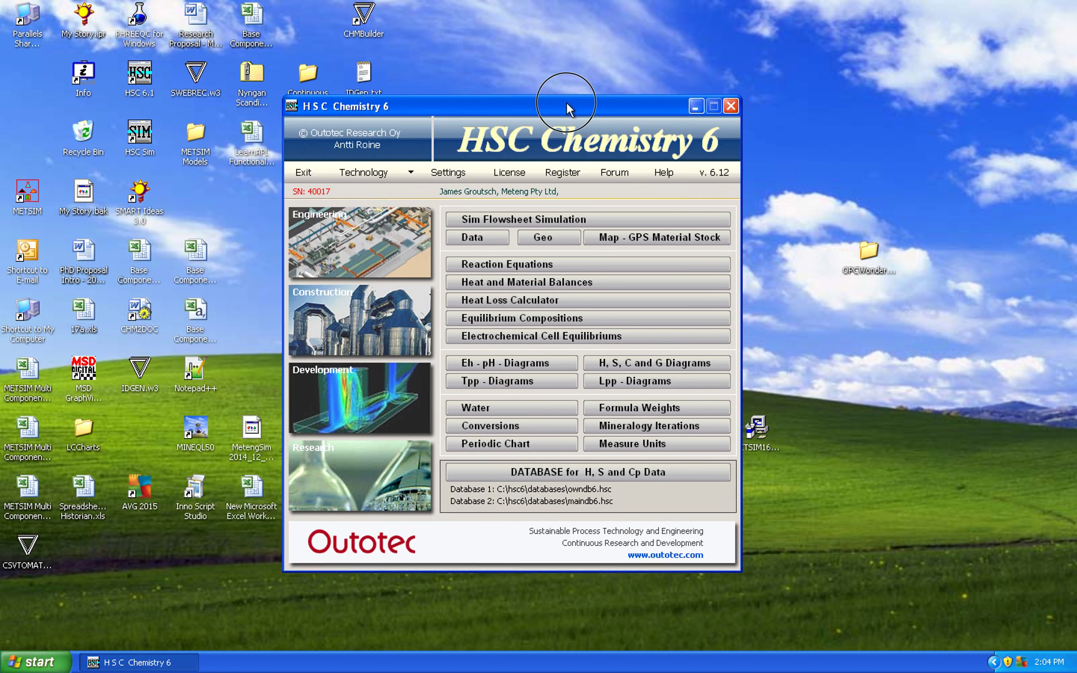
{"action": "left_click_drag", "start_coordinate": [567, 109], "coordinate": [481, 106]}
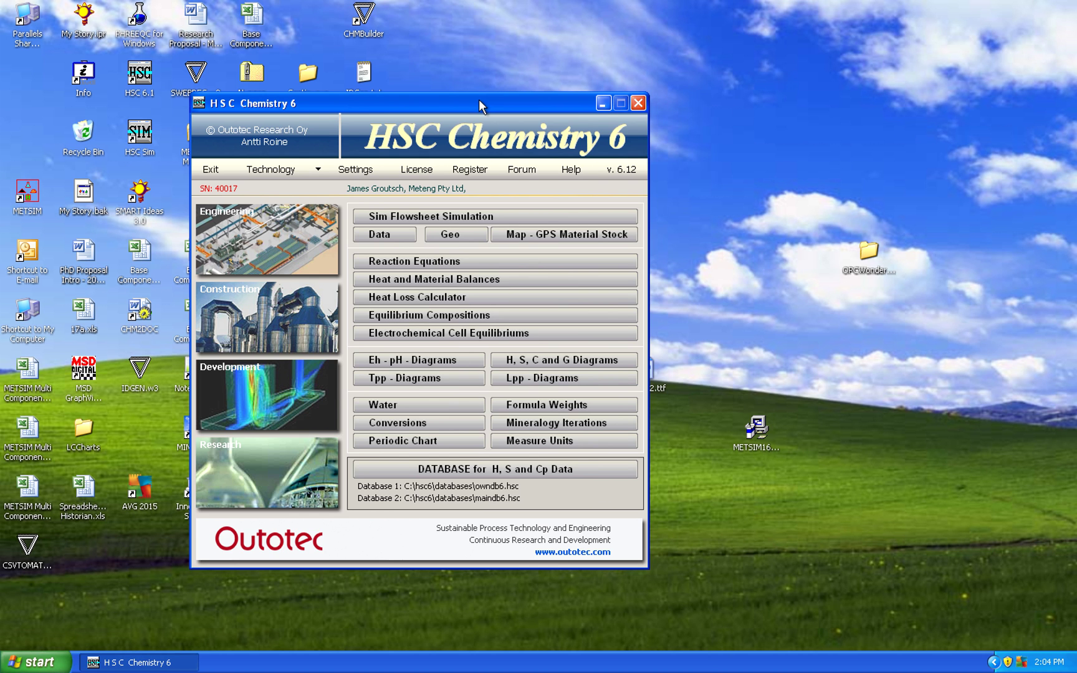
{"action": "left_click", "coordinate": [638, 104]}
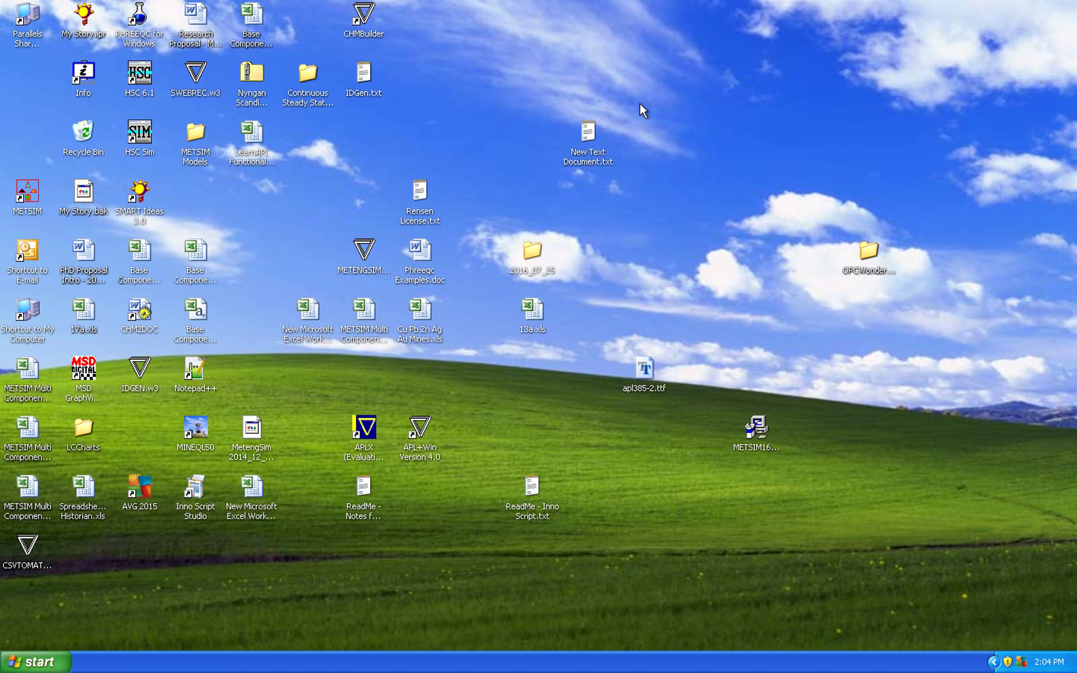
{"action": "left_click", "coordinate": [90, 74]}
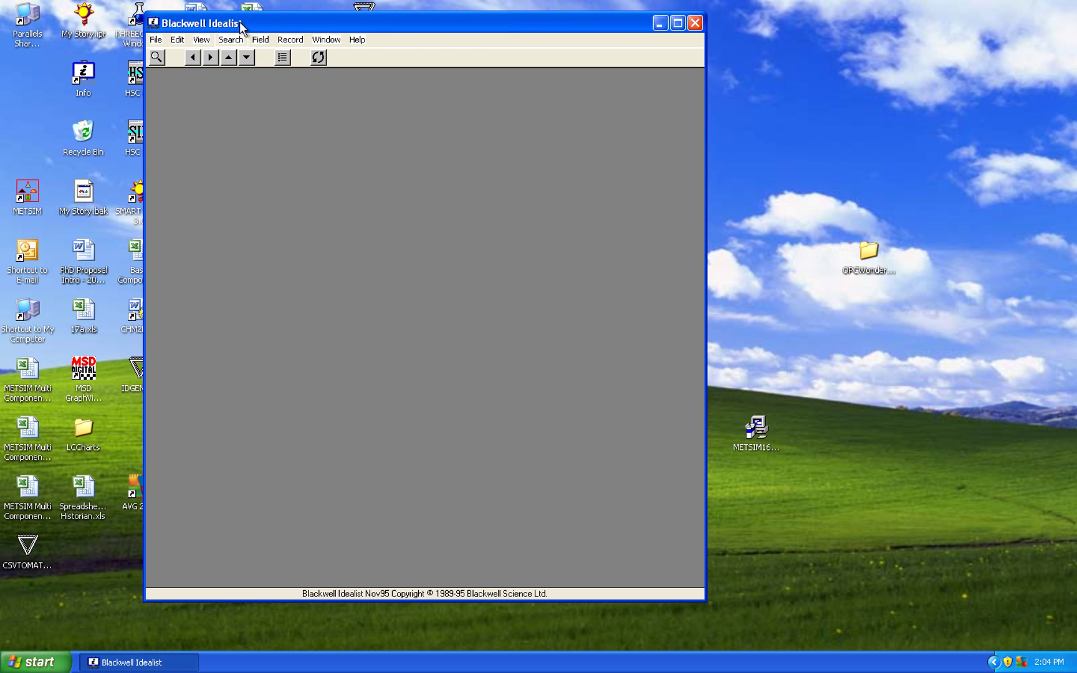
{"action": "left_click_drag", "start_coordinate": [240, 28], "coordinate": [230, 66]}
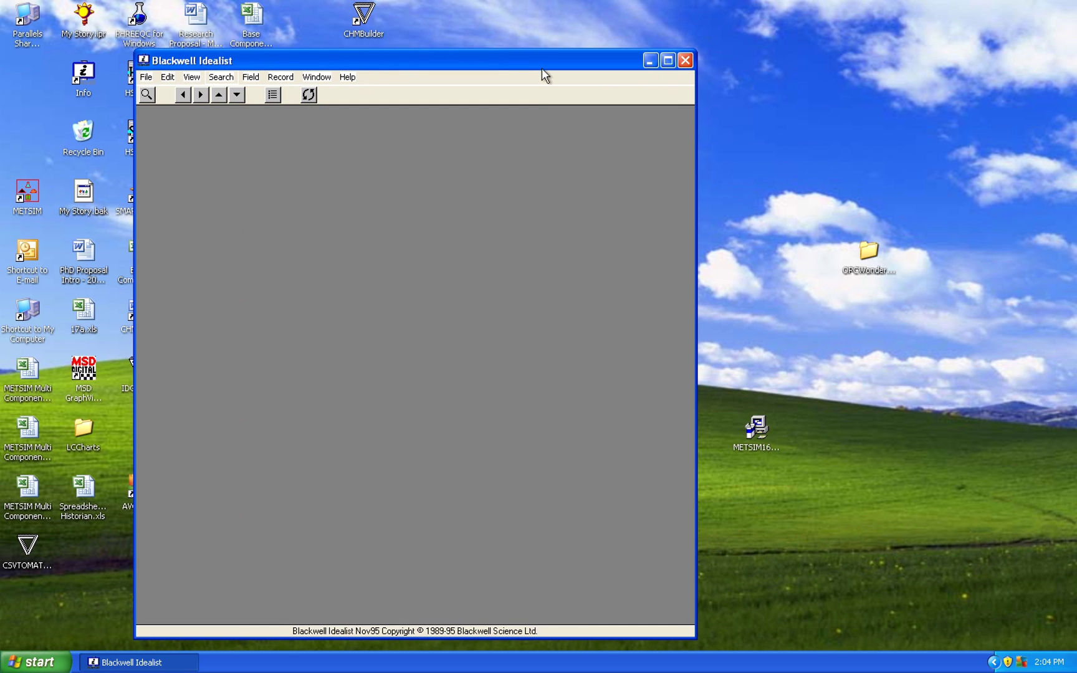
{"action": "left_click", "coordinate": [686, 61]}
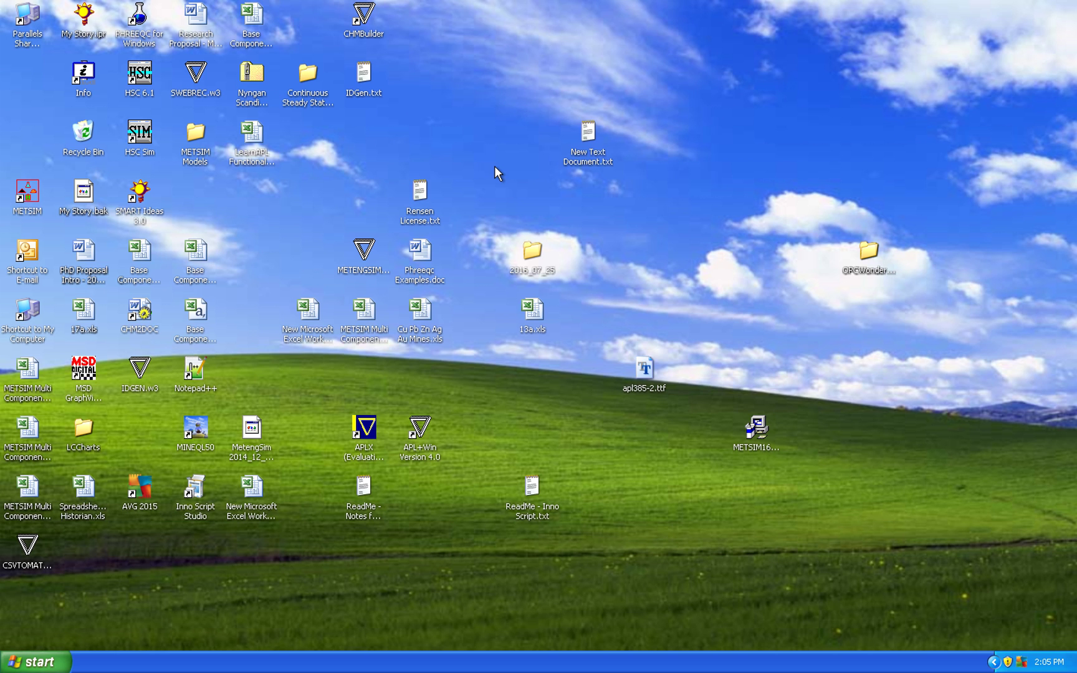
{"action": "left_click", "coordinate": [88, 368]}
Deselect the MSD GraphView shortcut and switch from full-screen XP back to the Mac desktop.
{"action": "left_click", "coordinate": [293, 228]}
{"action": "key", "text": "ctrl+Left"}
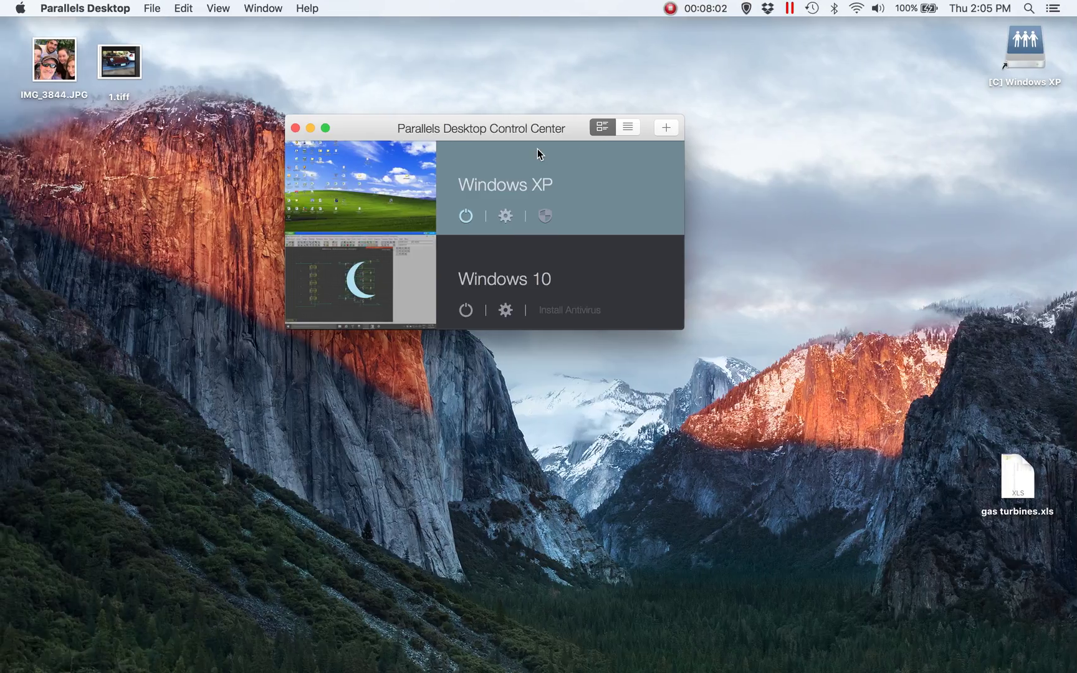
{"action": "key", "text": "ctrl+Right"}
{"action": "key", "text": "ctrl+Left"}
{"action": "mouse_move", "coordinate": [1075, 445]}
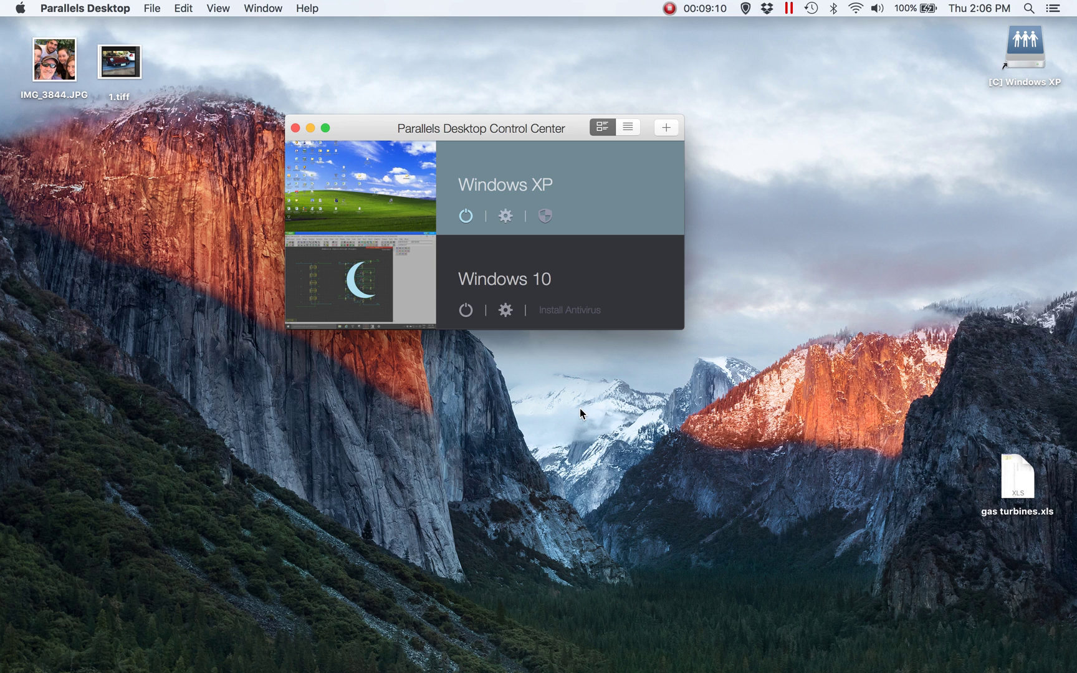
Resume Windows 10, bring LearnMETSIM v4.78's gas turbine data forward, and reposition the VM window.
{"action": "mouse_move", "coordinate": [418, 312]}
{"action": "left_click", "coordinate": [370, 284]}
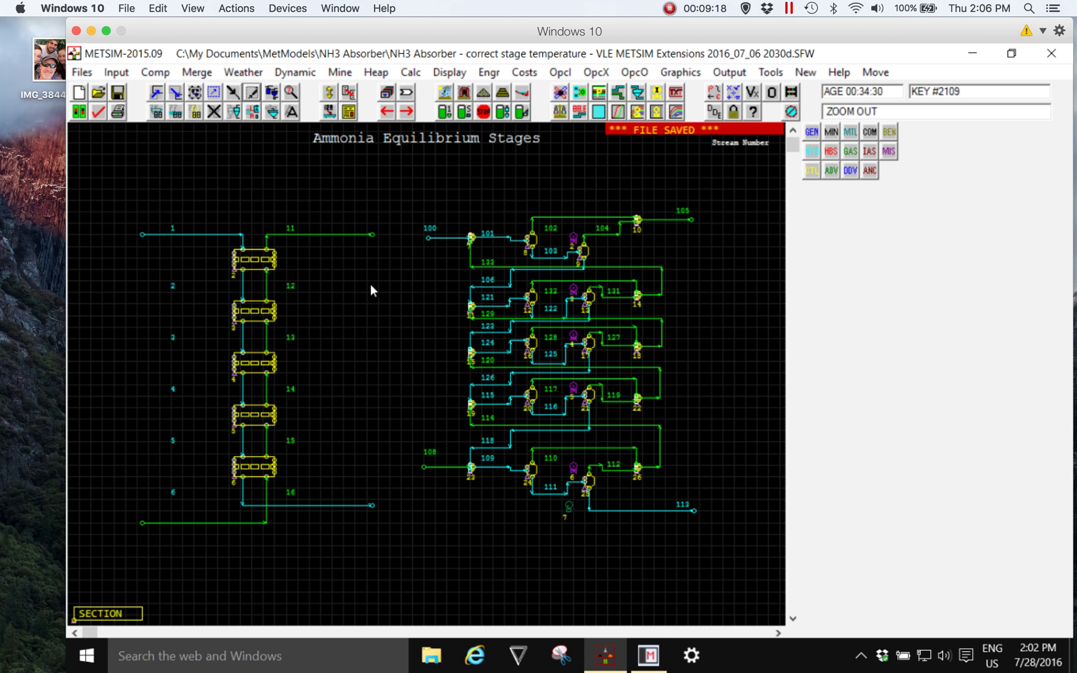
{"action": "left_click_drag", "start_coordinate": [355, 33], "coordinate": [297, 33]}
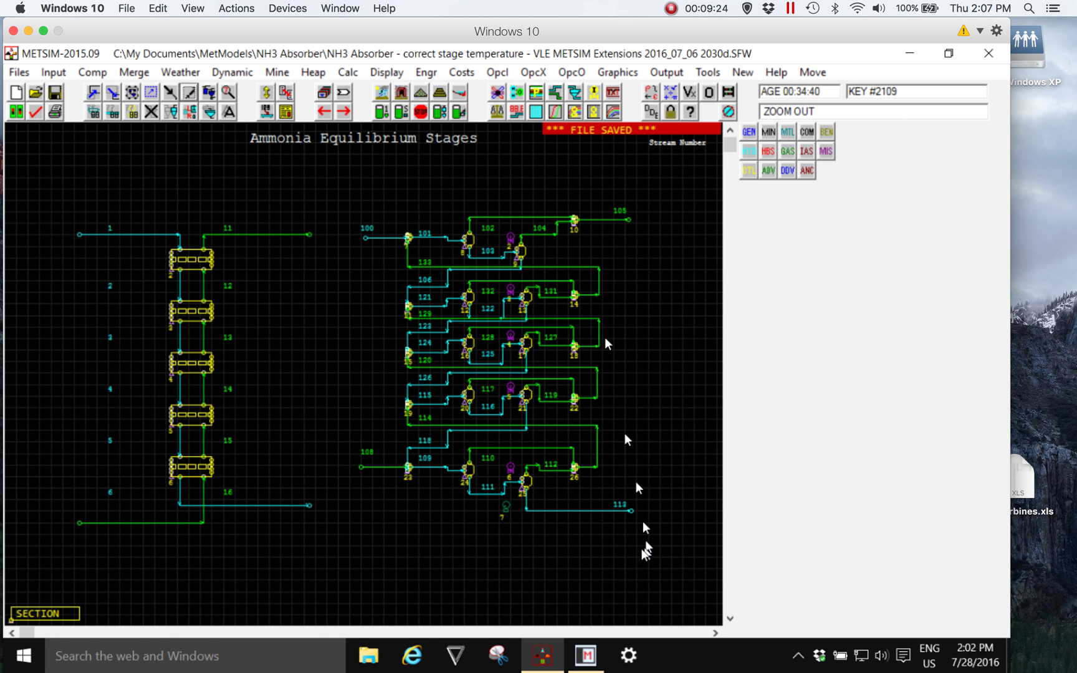
{"action": "left_click", "coordinate": [586, 655]}
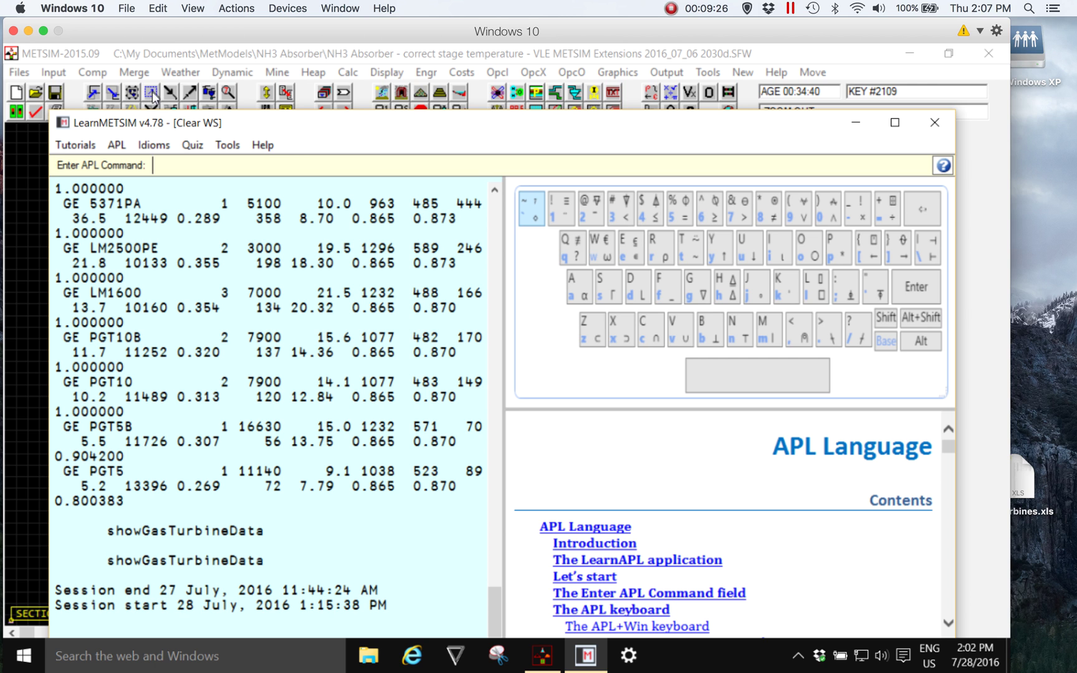
{"action": "left_click_drag", "start_coordinate": [269, 119], "coordinate": [332, 113]}
{"action": "left_click_drag", "start_coordinate": [235, 33], "coordinate": [381, 320]}
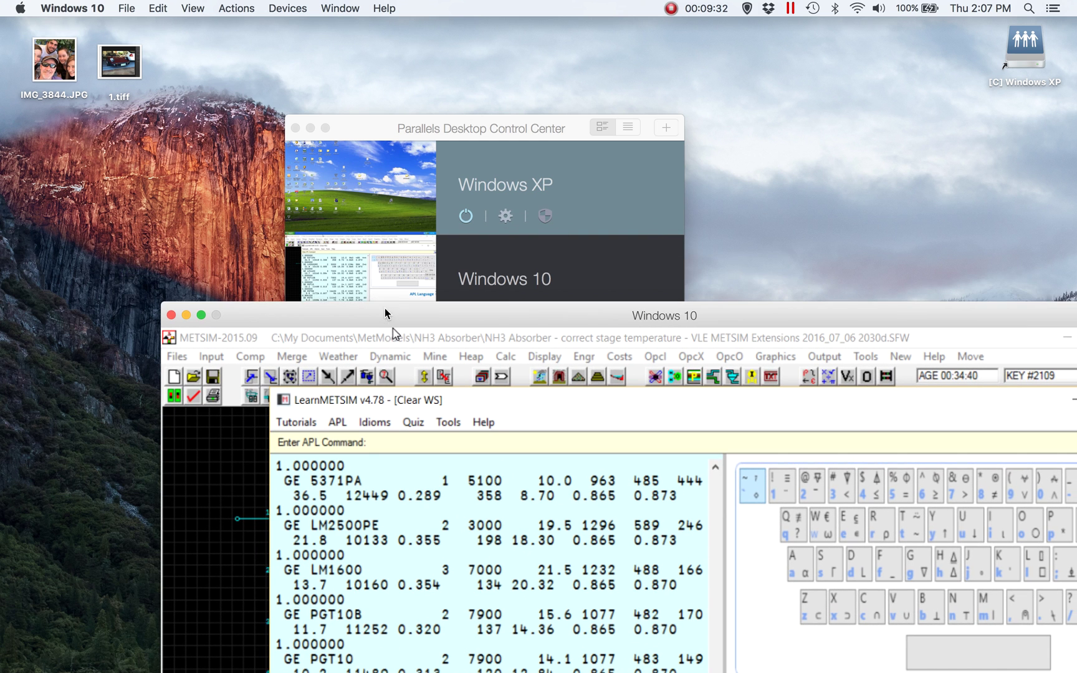
{"action": "left_click_drag", "start_coordinate": [447, 330], "coordinate": [300, 167]}
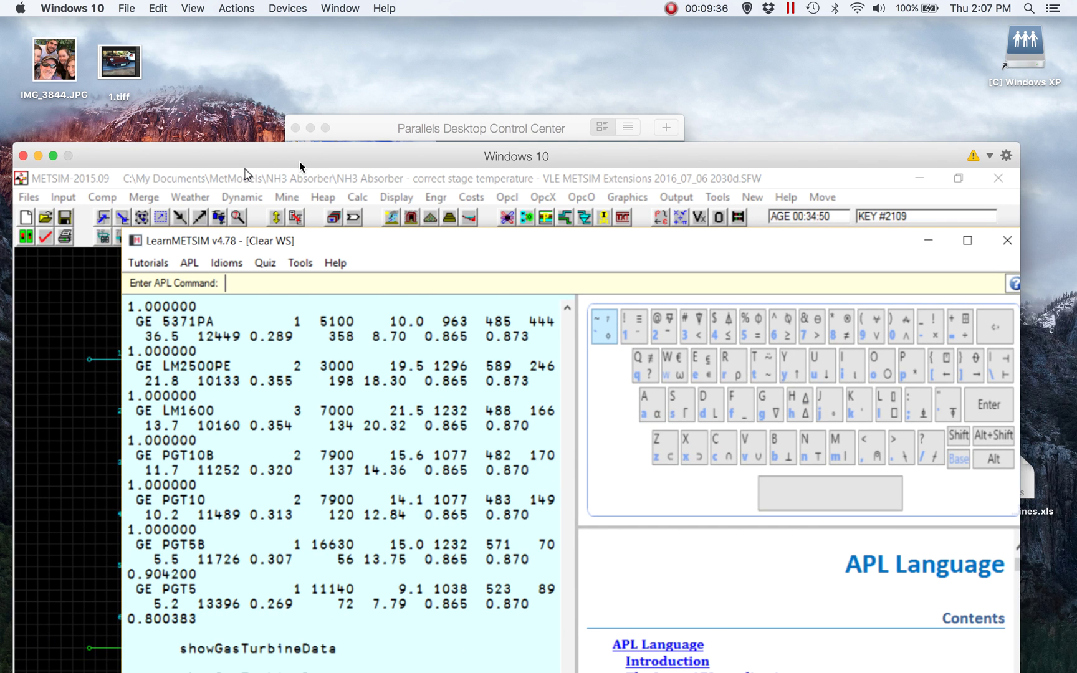